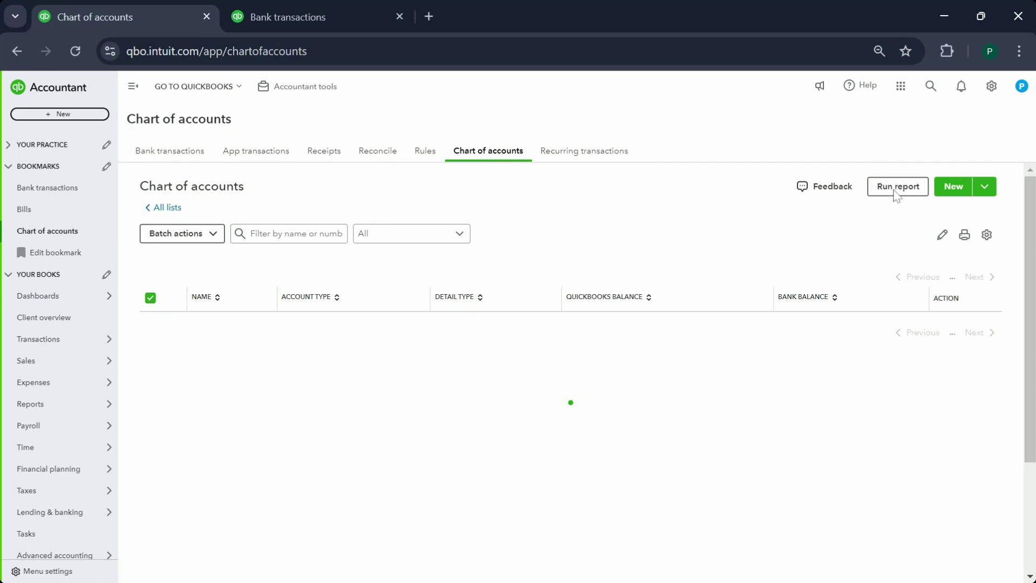
# Create a new account named Auto Expense with account type Expenses and detail type Auto, and save it to begin another
pyautogui.click(951, 190)
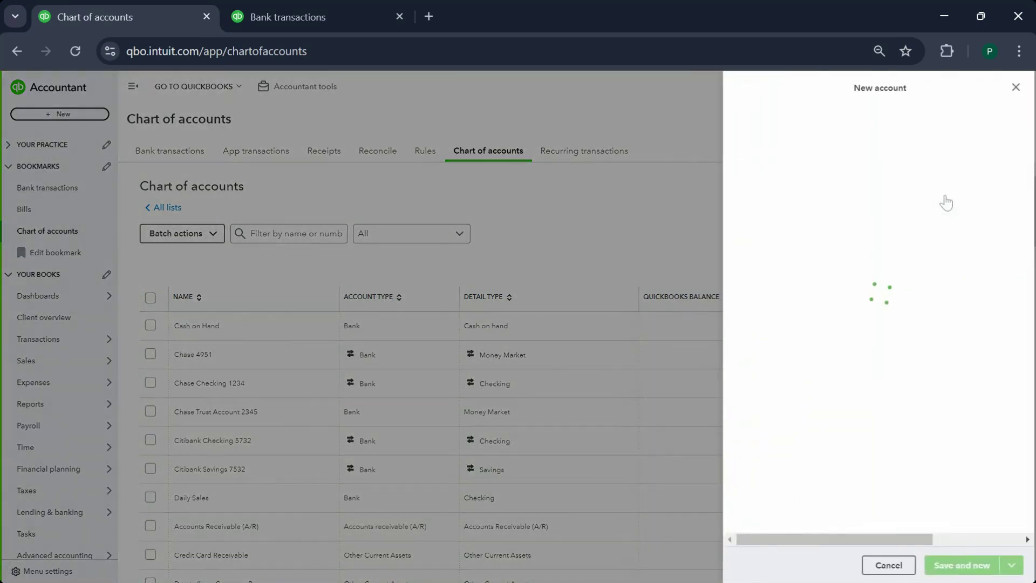
pyautogui.click(816, 129)
pyautogui.write('Au')
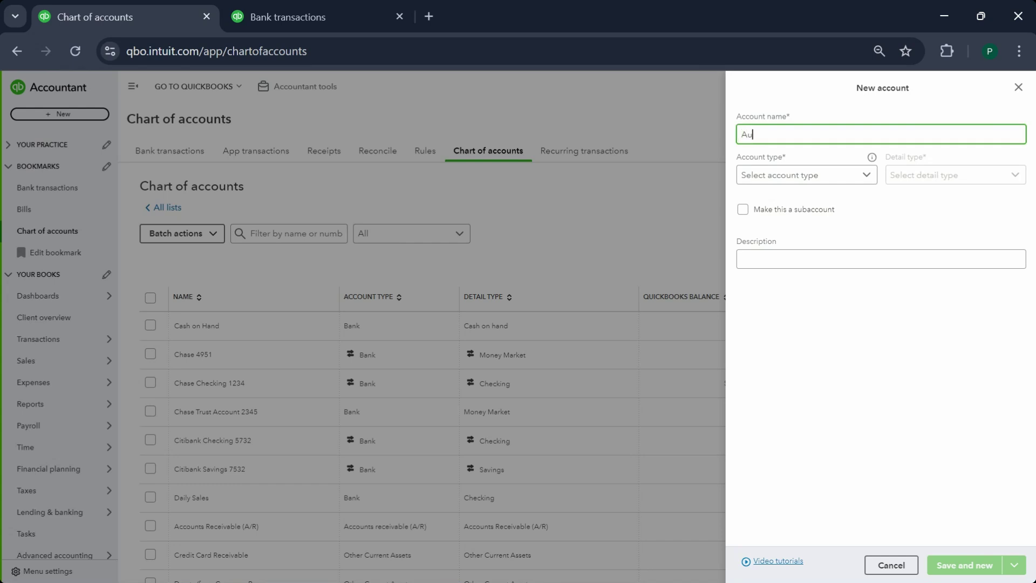
pyautogui.write('to Expense')
pyautogui.click(815, 178)
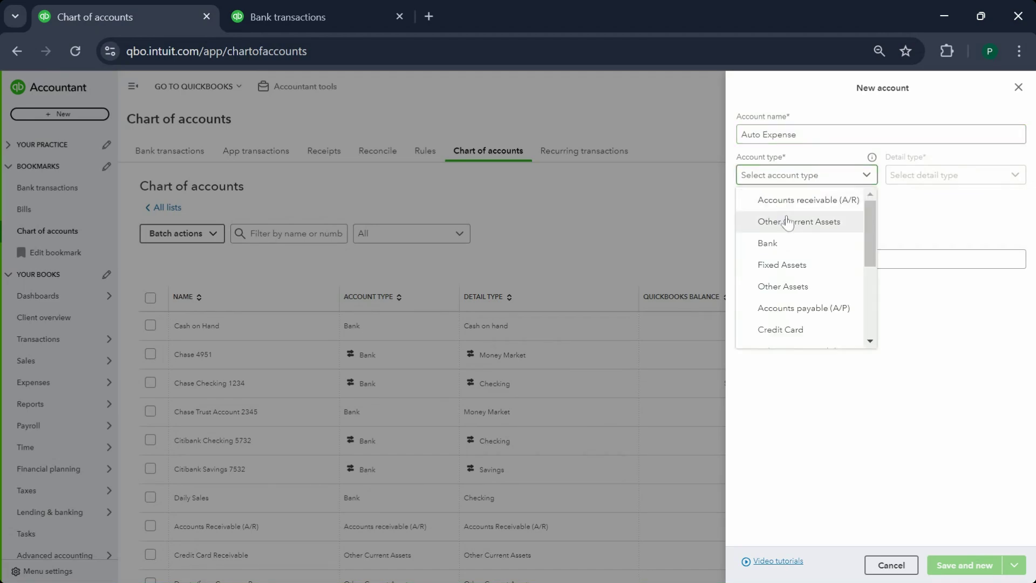
pyautogui.scroll(-3, 786, 269)
pyautogui.click(788, 324)
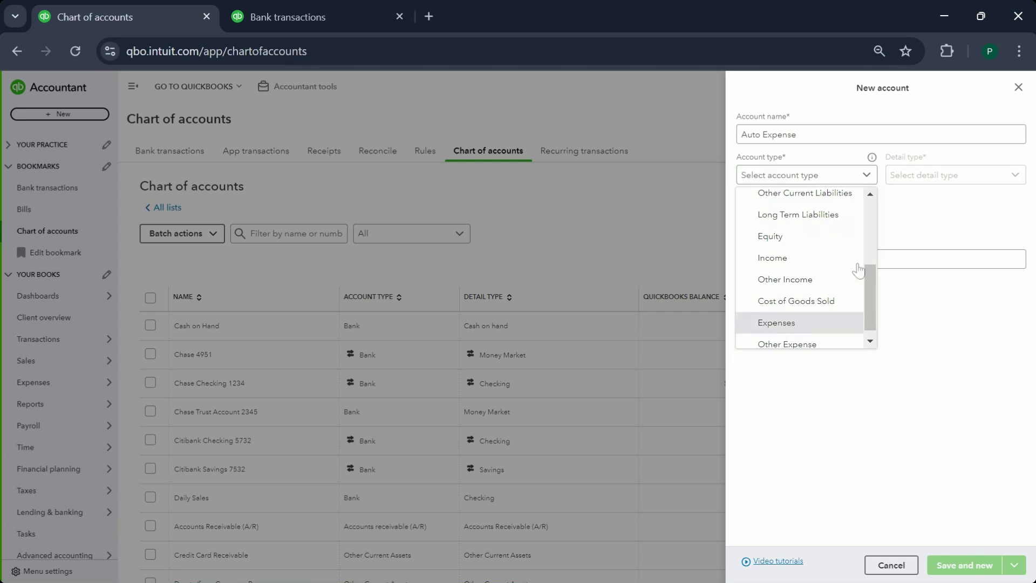
pyautogui.click(933, 183)
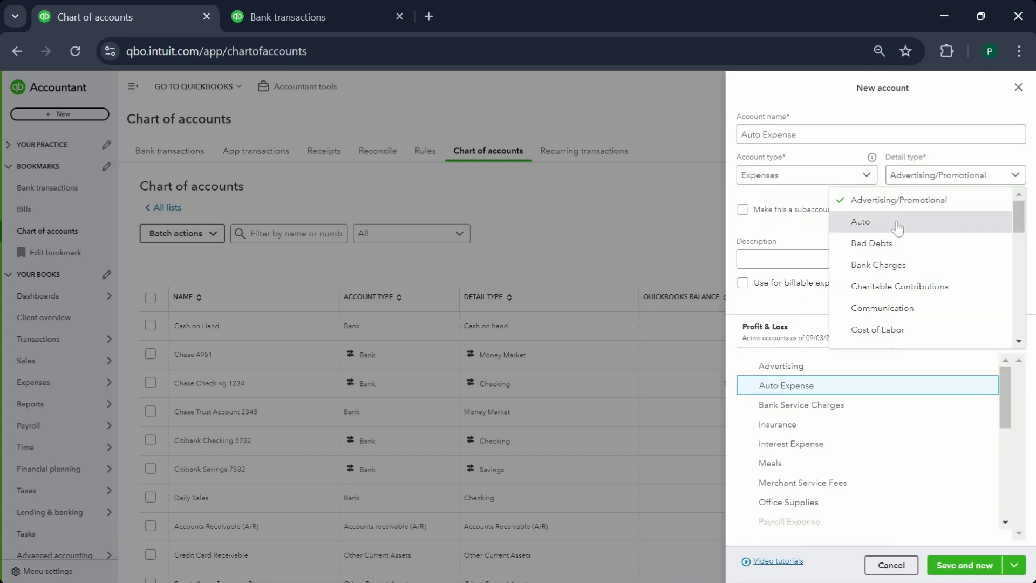
pyautogui.click(918, 220)
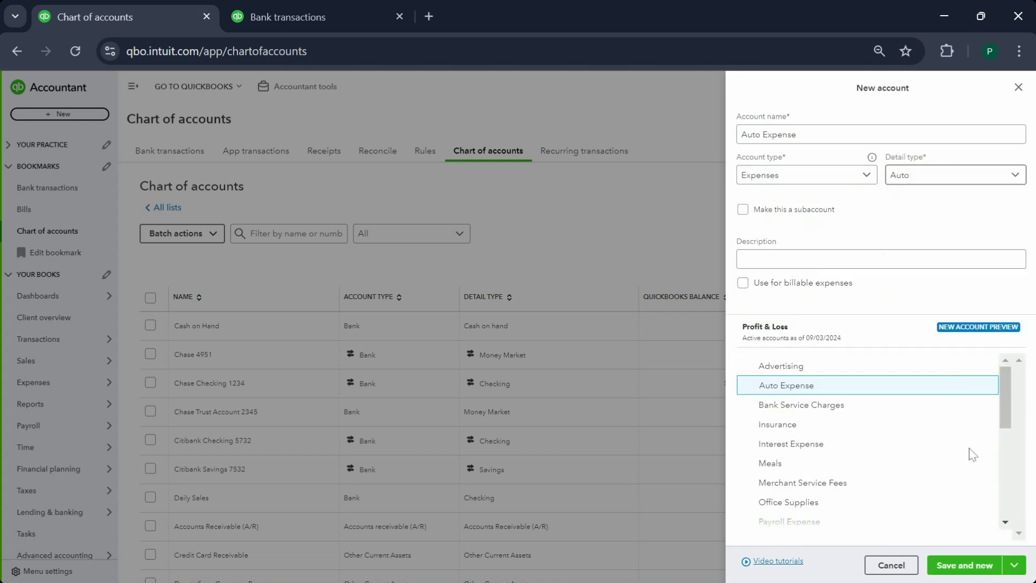
pyautogui.scroll(-3, 912, 366)
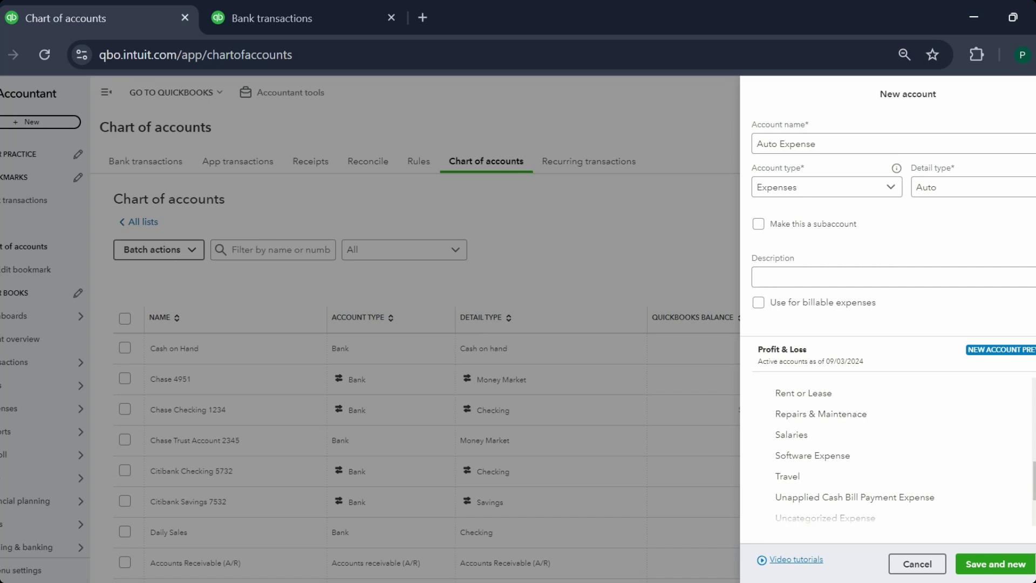
pyautogui.click(1005, 563)
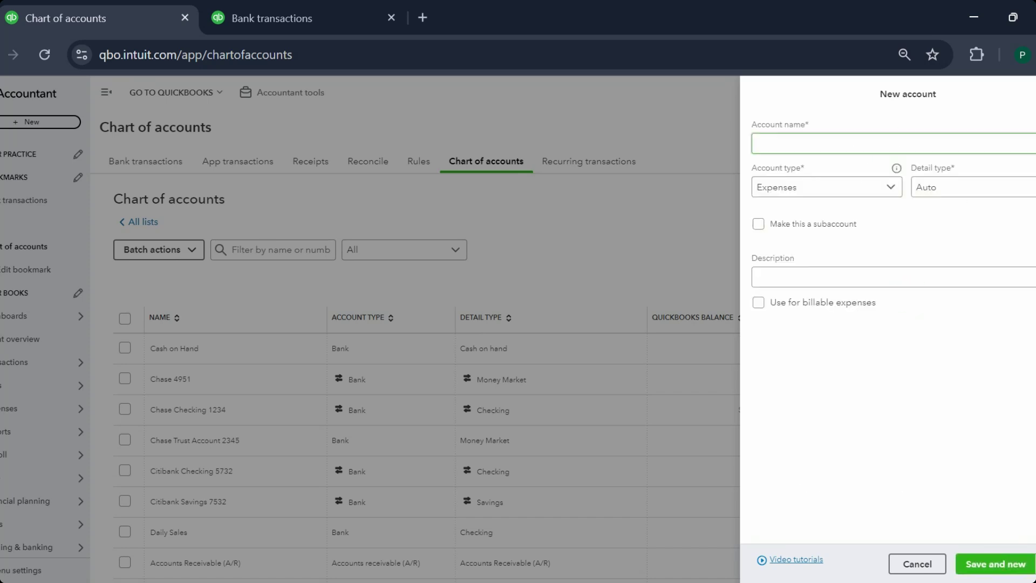
# Create an Auto Lease account with detail type Auto as a subaccount of Auto Expense, and save it
pyautogui.write('Auto ')
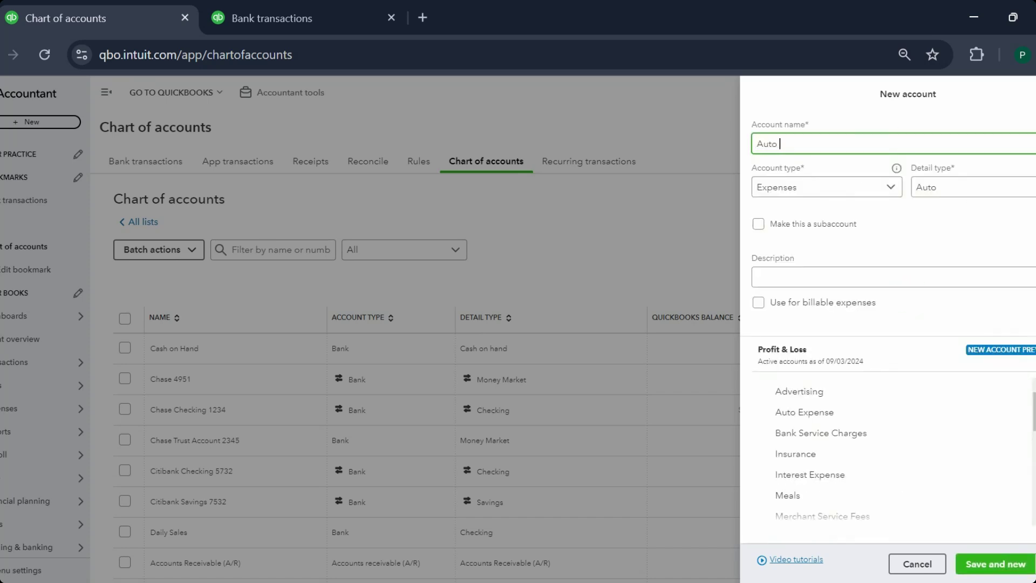
pyautogui.write('Lease')
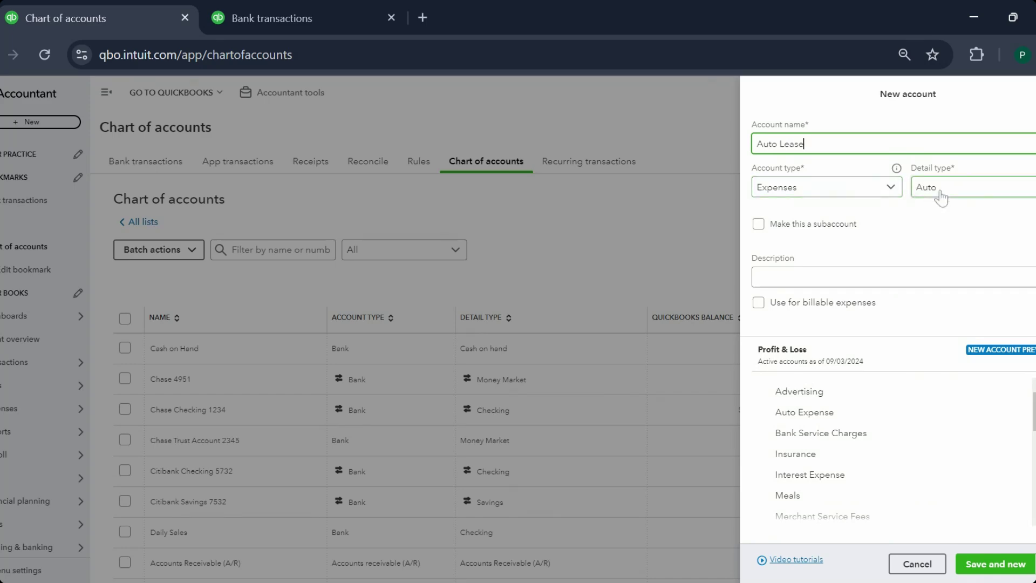
pyautogui.click(942, 198)
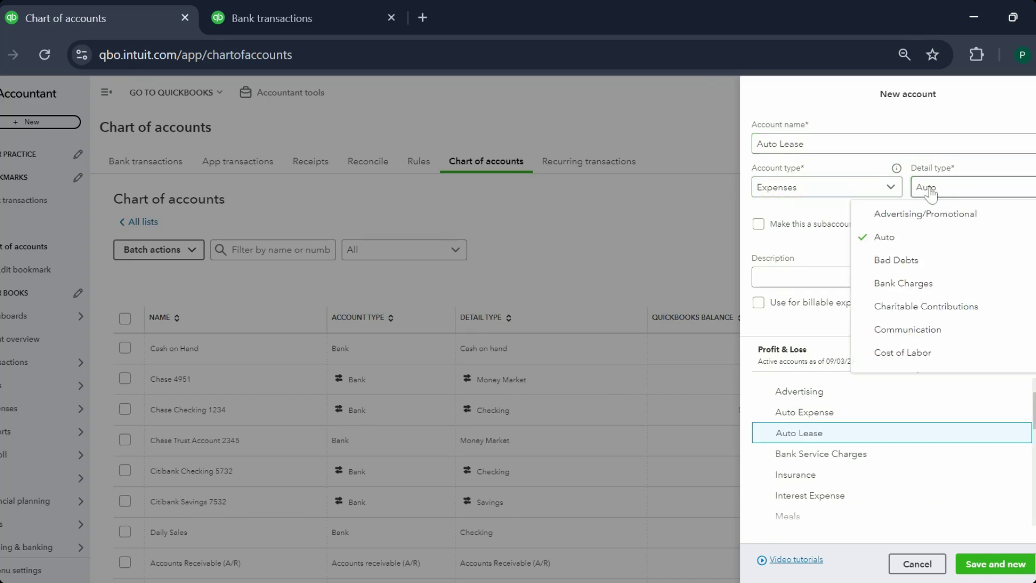
pyautogui.click(777, 224)
pyautogui.click(799, 270)
pyautogui.write('auto')
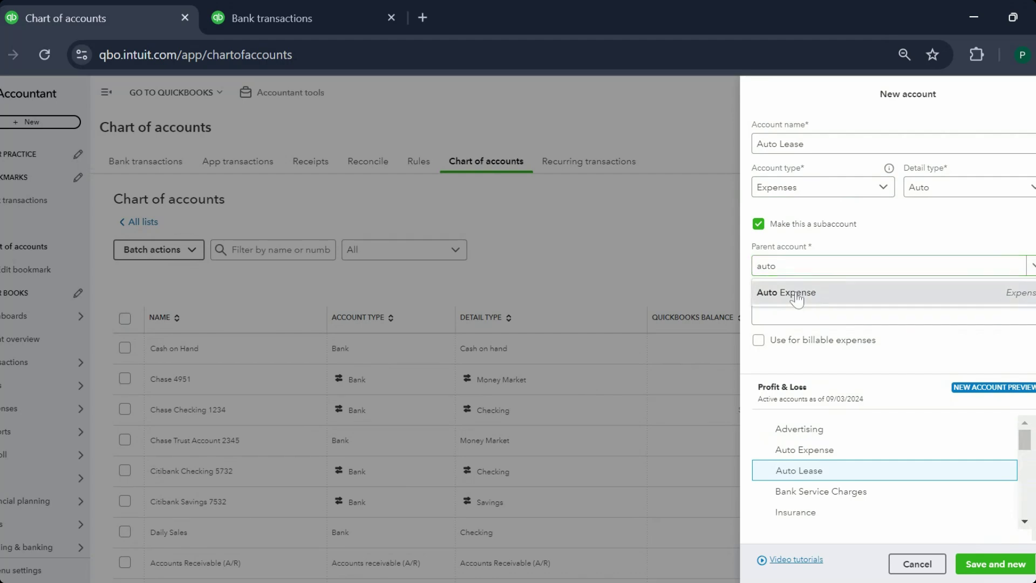
pyautogui.click(798, 295)
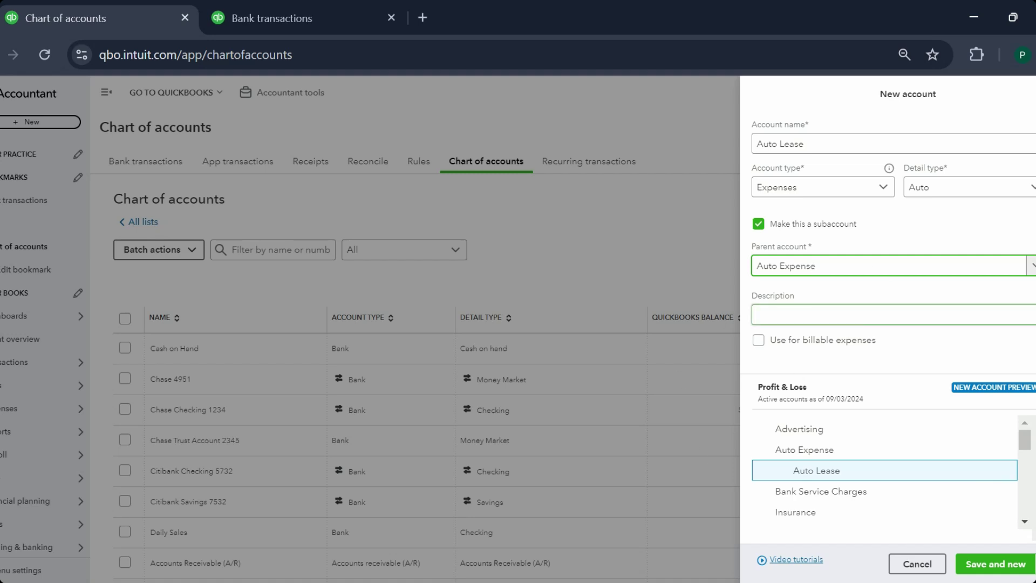
pyautogui.click(1006, 567)
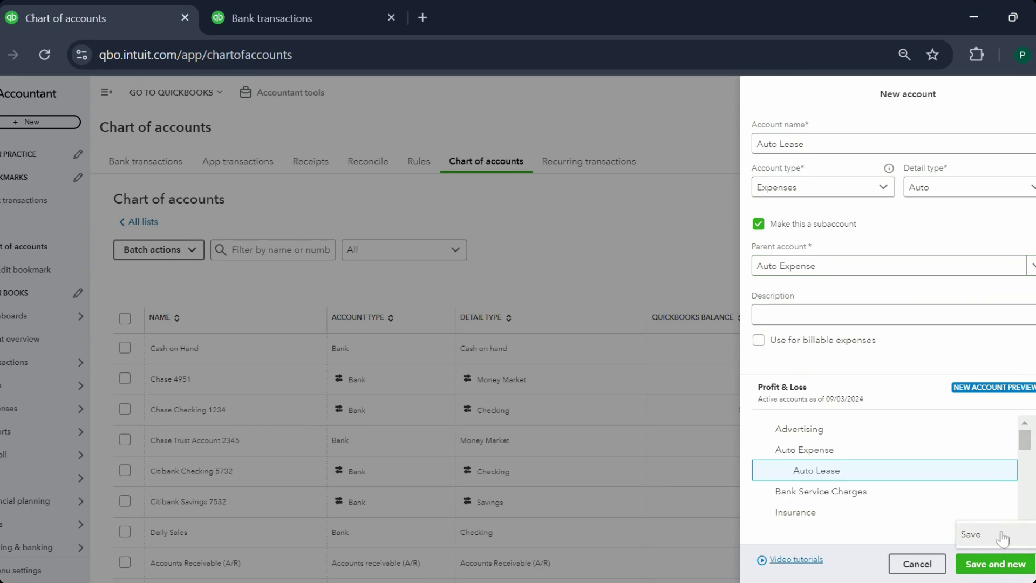
pyautogui.click(1002, 537)
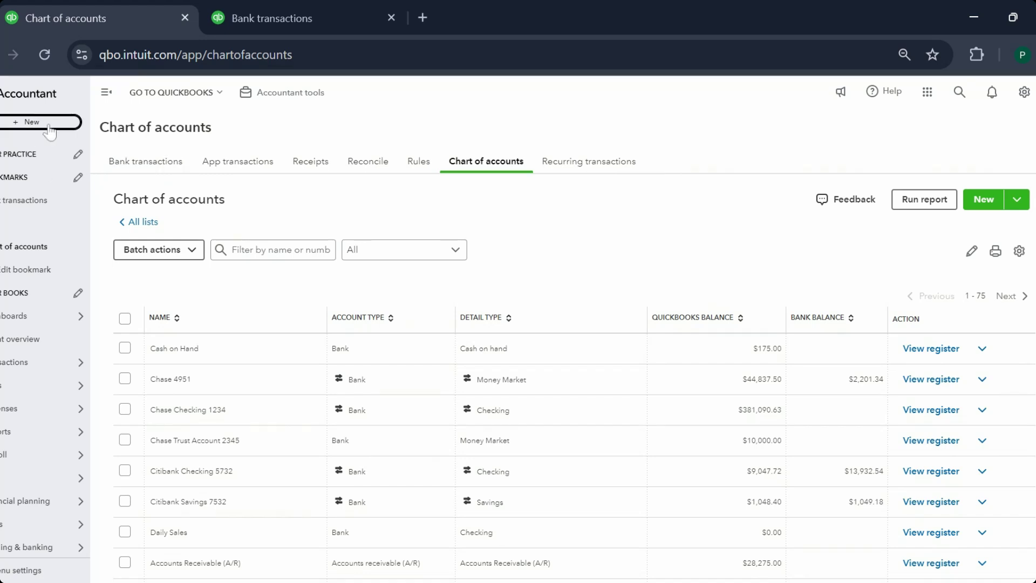
# In the Citibank Checking 5732 bank transactions, expand the Check 436 entry and assign it a newly created vendor named Ford
pyautogui.click(277, 15)
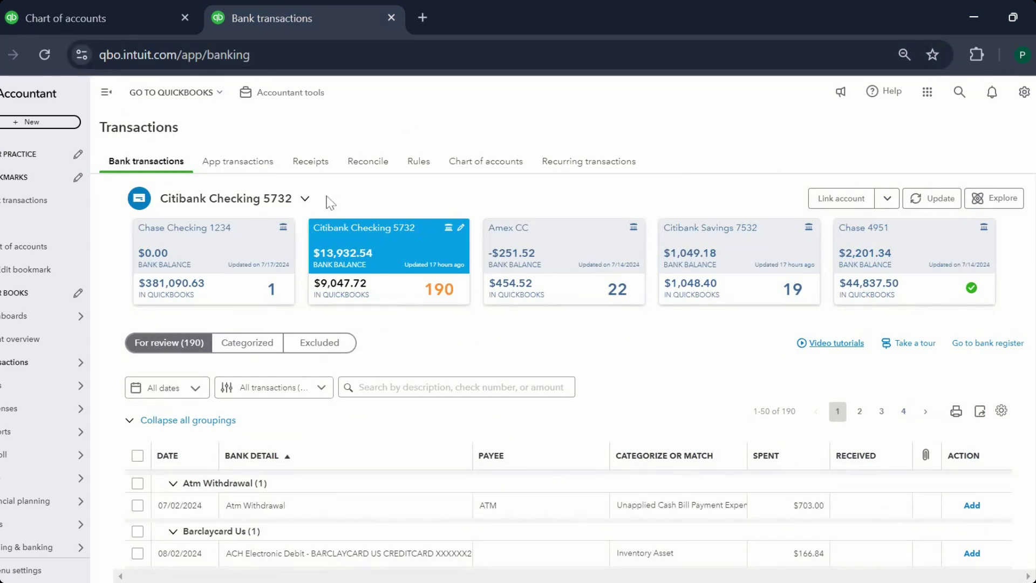
pyautogui.scroll(-3, 419, 368)
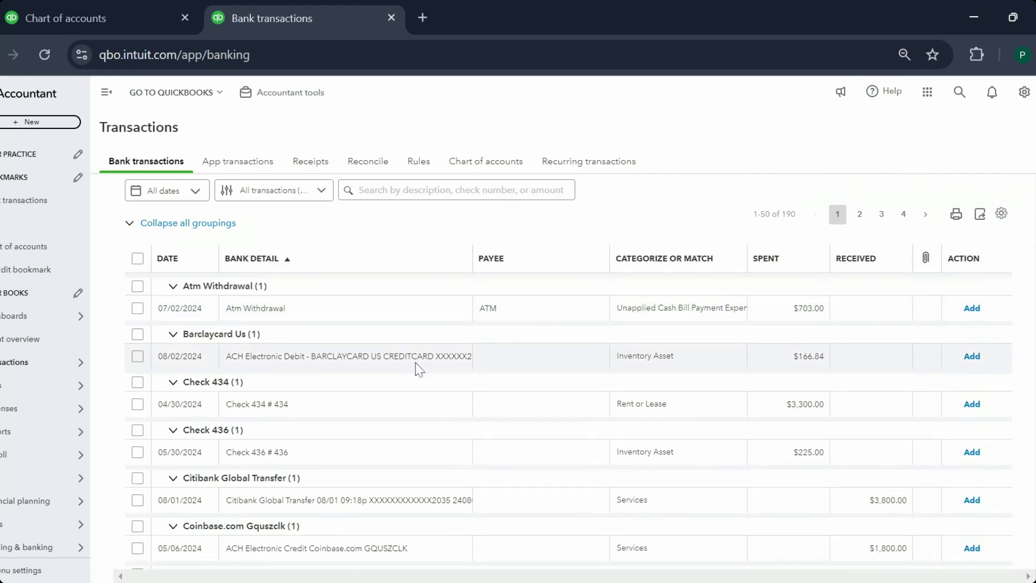
pyautogui.scroll(-1, 419, 370)
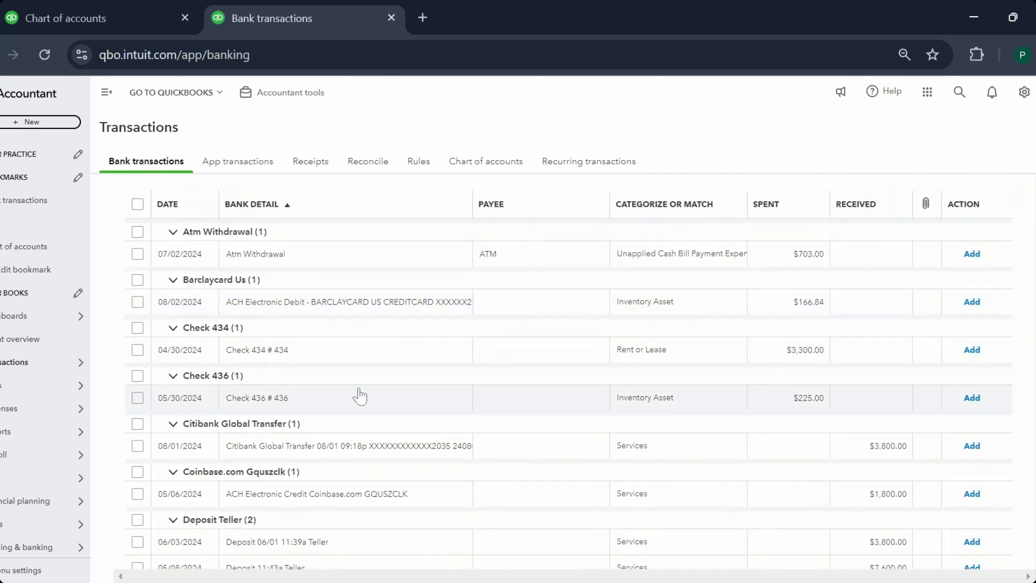
pyautogui.click(360, 396)
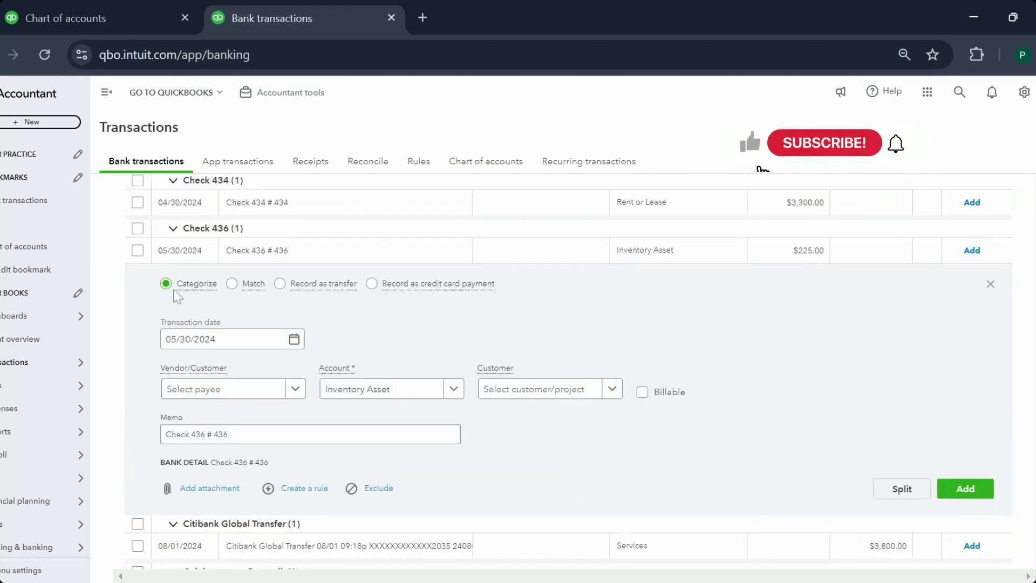
pyautogui.click(205, 339)
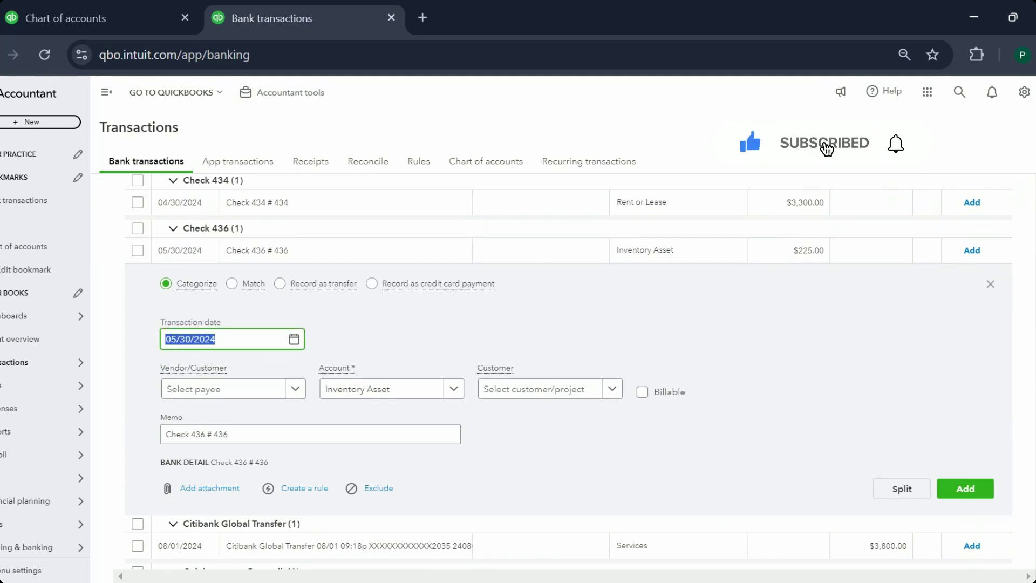
pyautogui.click(231, 397)
pyautogui.write('Fo')
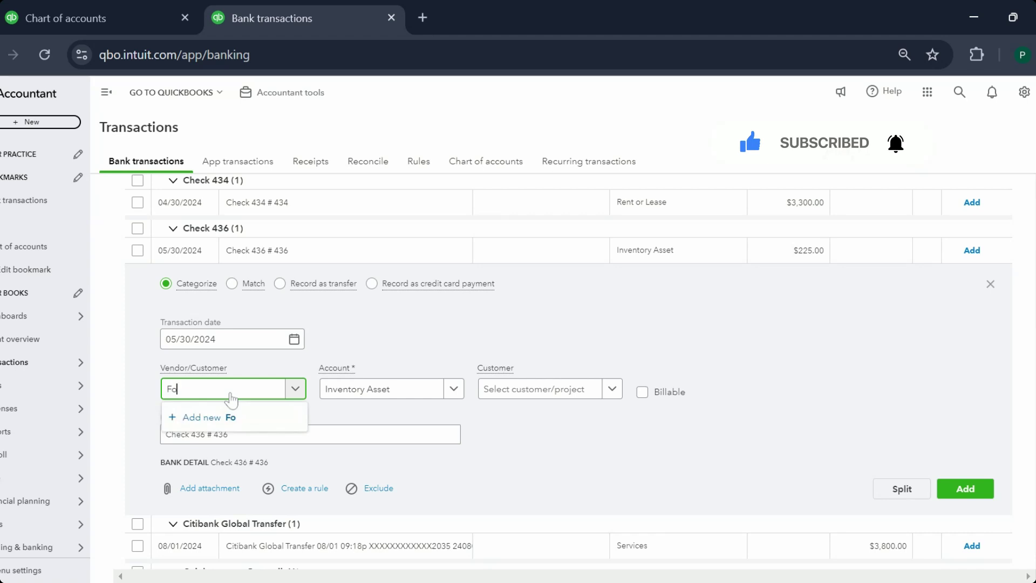
pyautogui.write('rd')
pyautogui.click(219, 417)
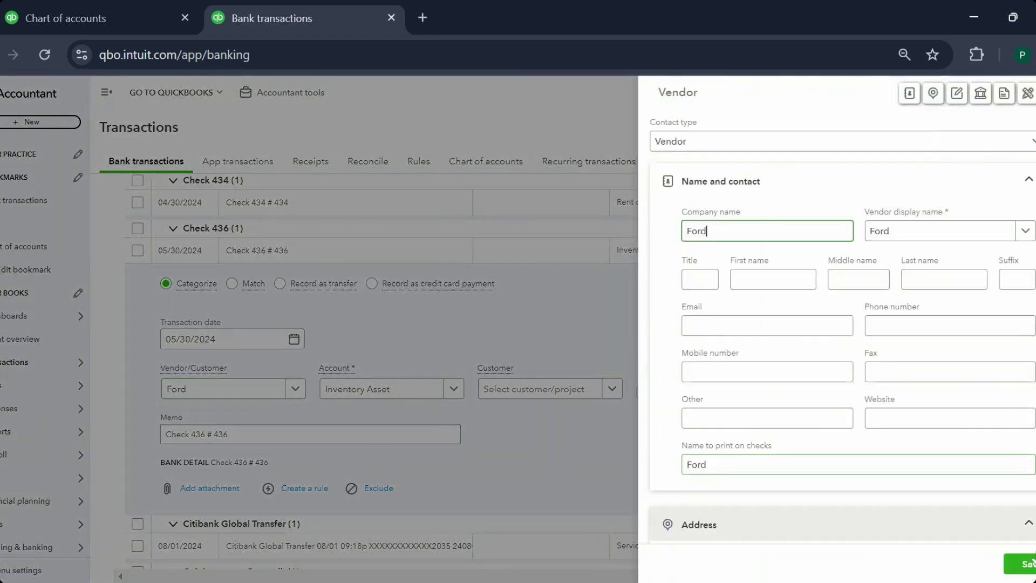
pyautogui.click(1028, 564)
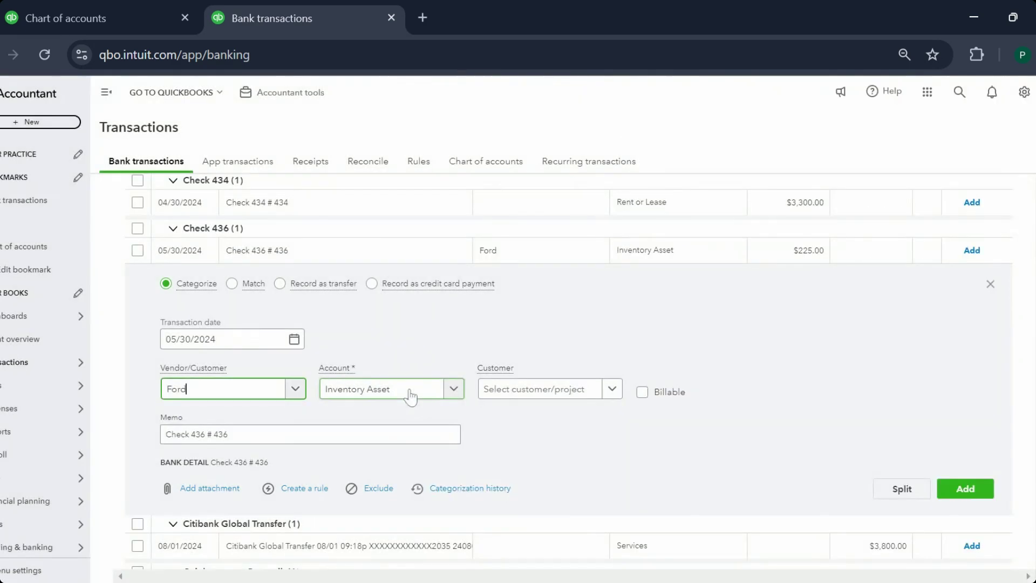
# Categorize the Check 436 transaction under the Auto Lease subaccount and add it to the books
pyautogui.click(409, 394)
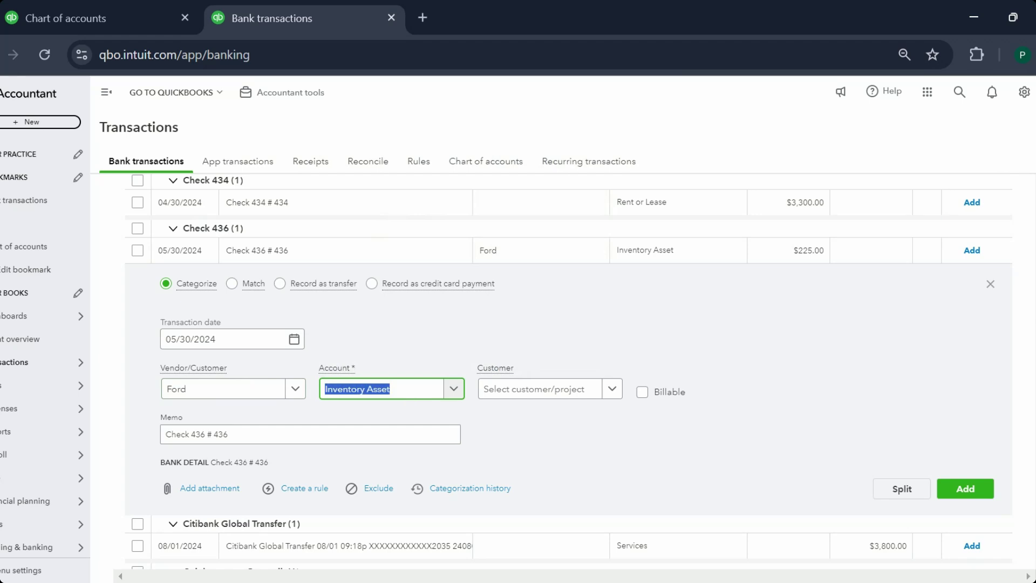
pyautogui.write('Auto')
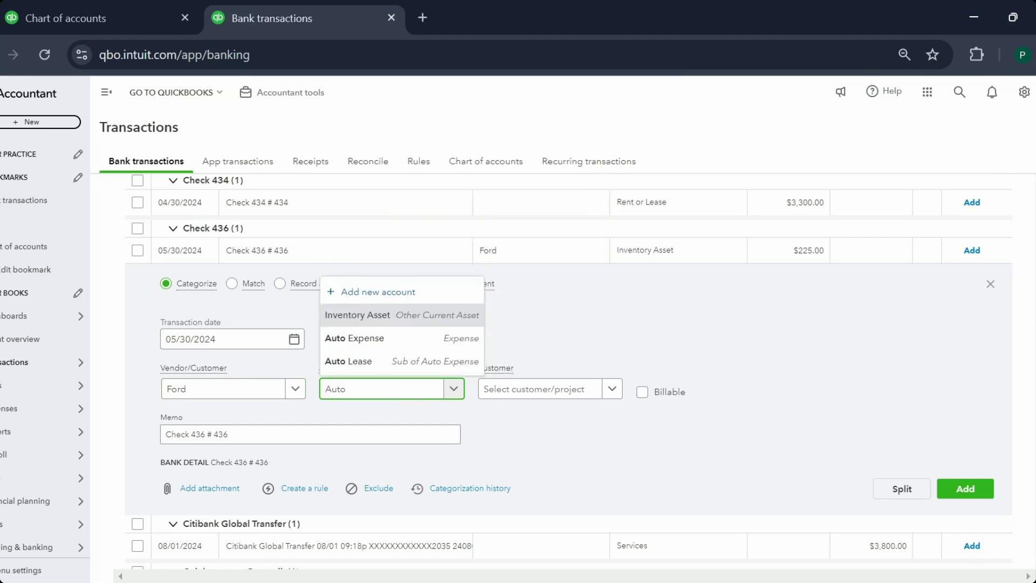
pyautogui.click(397, 360)
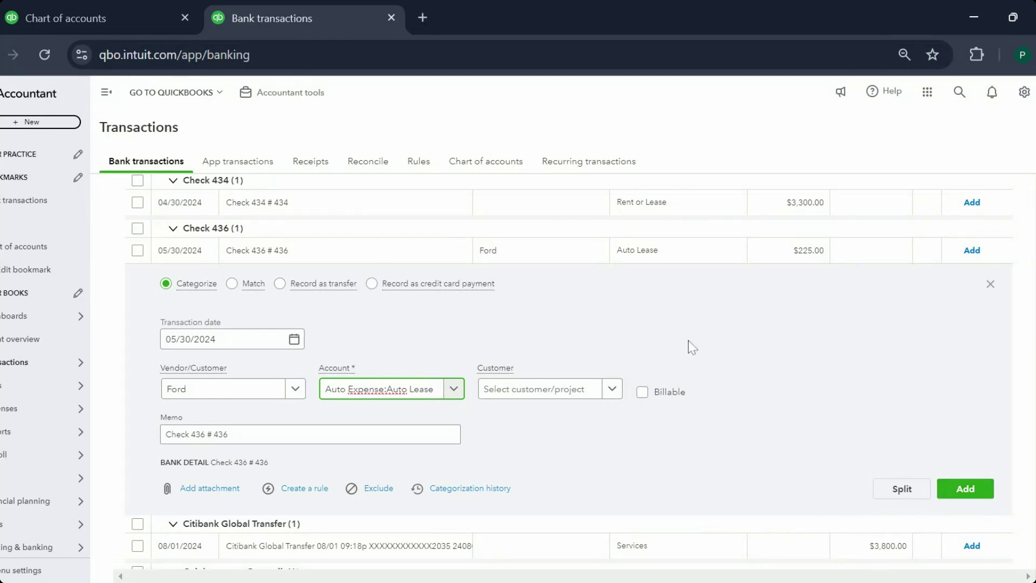
pyautogui.moveTo(178, 367)
pyautogui.click(970, 491)
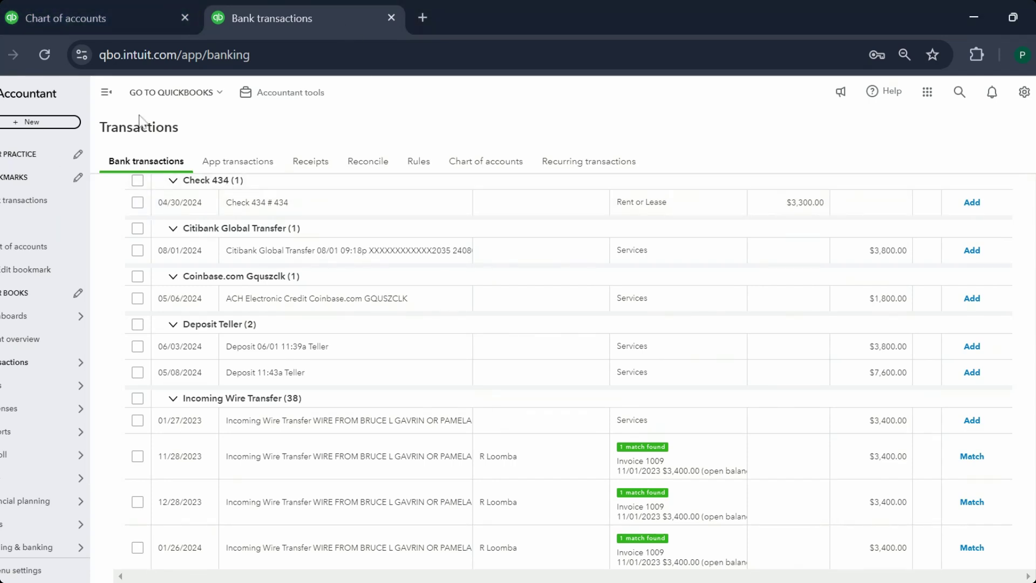
# Duplicate the Bank transactions browser tab and open the Profit and Loss report in the copy
pyautogui.rightClick(283, 18)
pyautogui.click(360, 172)
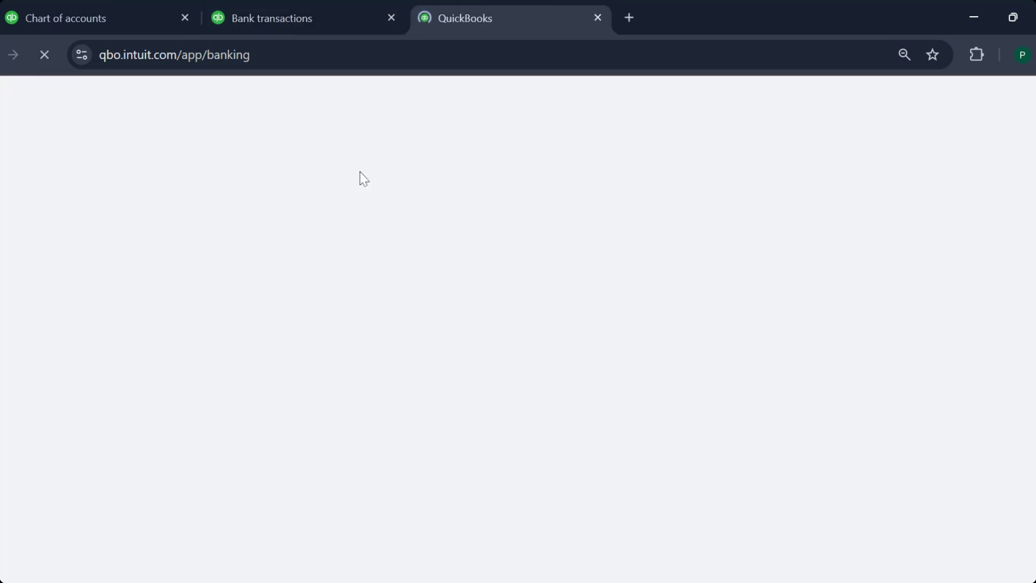
pyautogui.moveTo(65, 432)
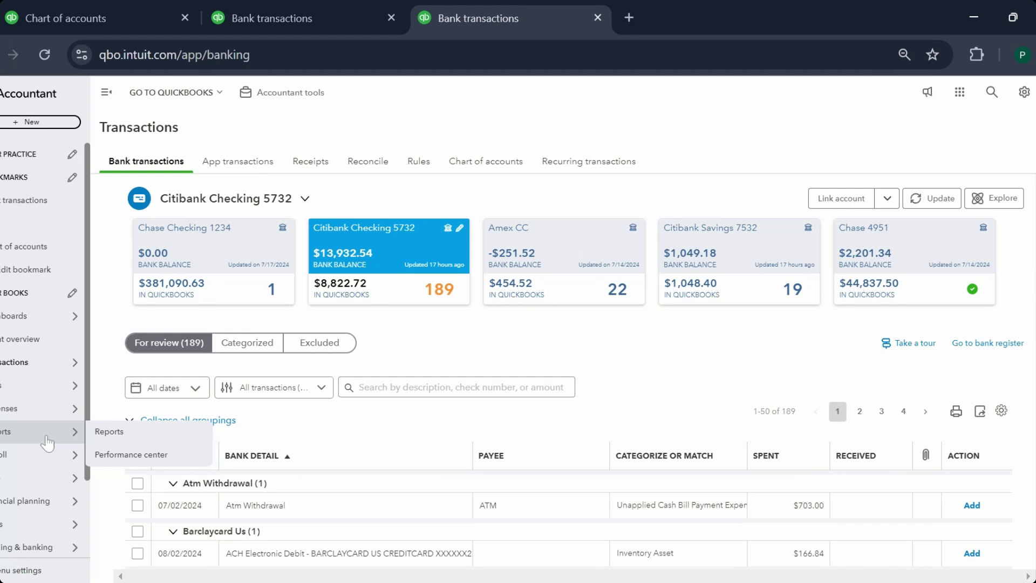
pyautogui.click(105, 435)
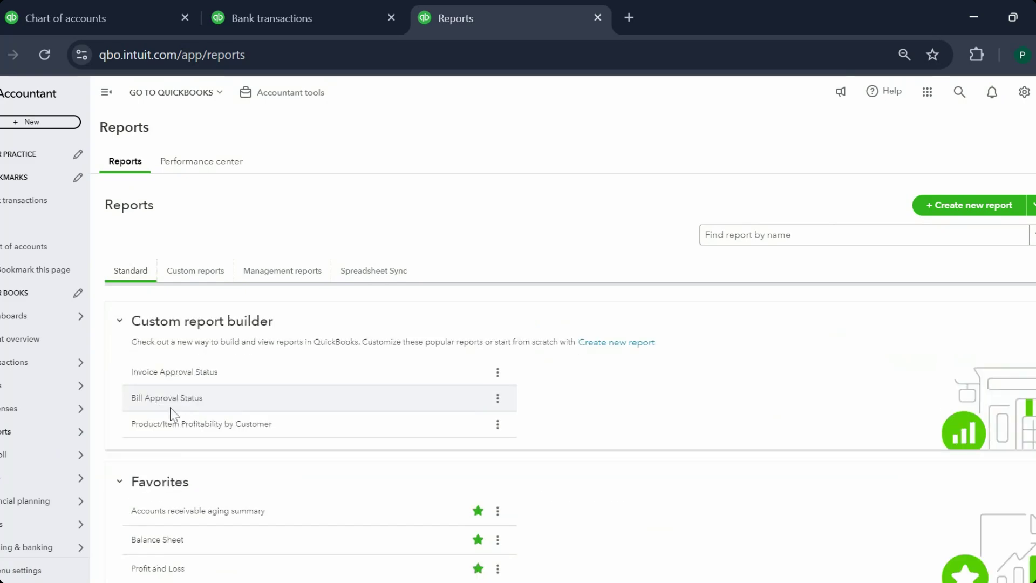
pyautogui.click(154, 569)
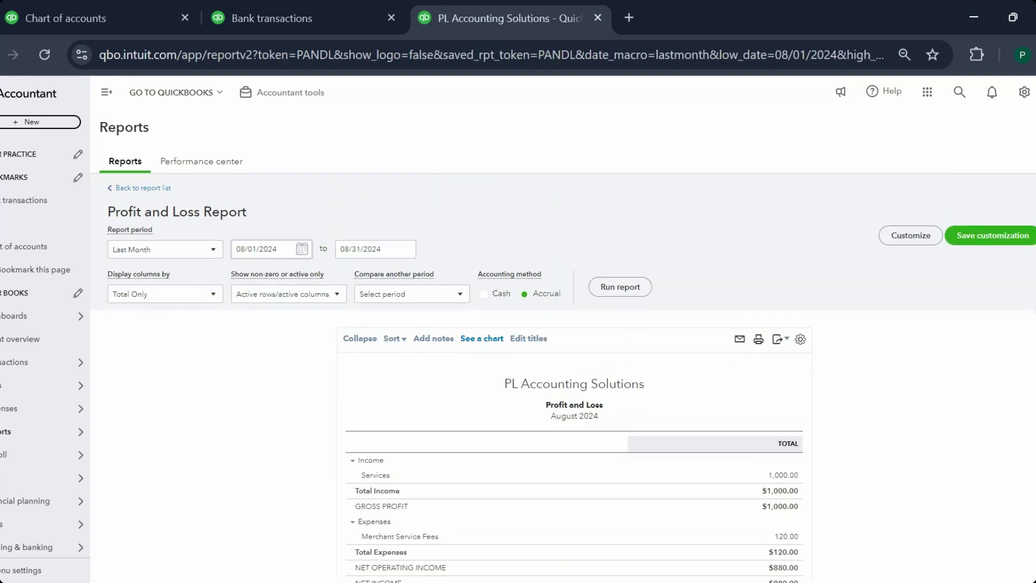
# Run the Profit and Loss report for the period 05/30/2024 to 05/30/2024 and view its expenses
pyautogui.click(296, 249)
pyautogui.write('05/30/2024')
pyautogui.press('Tab')
pyautogui.write('05/30/2024')
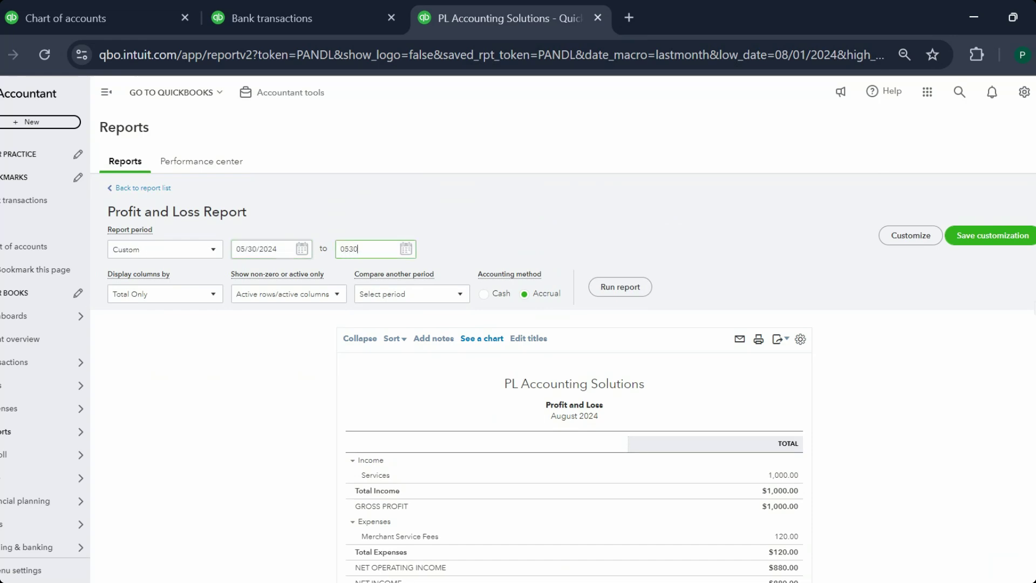
pyautogui.click(621, 287)
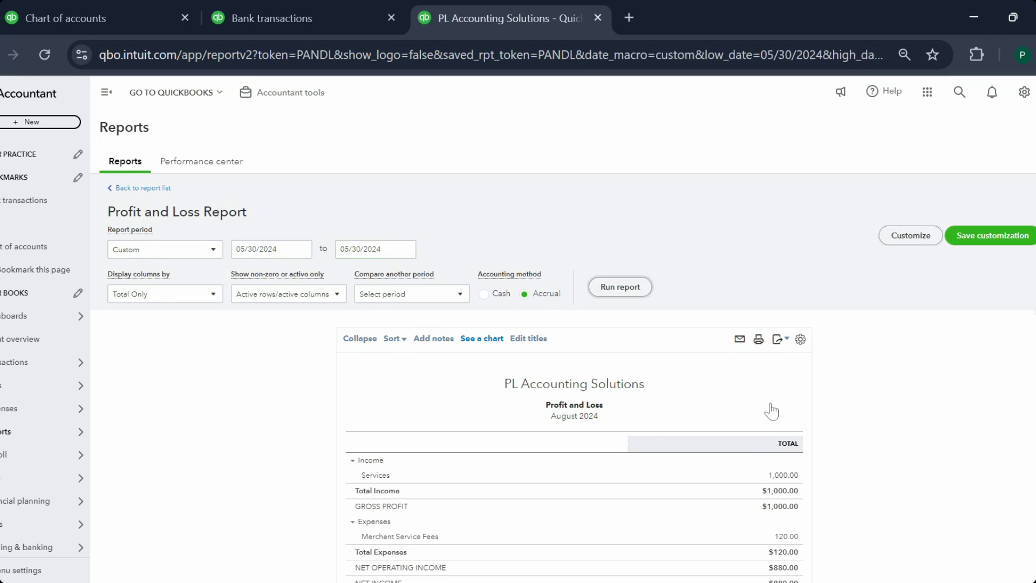
pyautogui.scroll(-1, 967, 363)
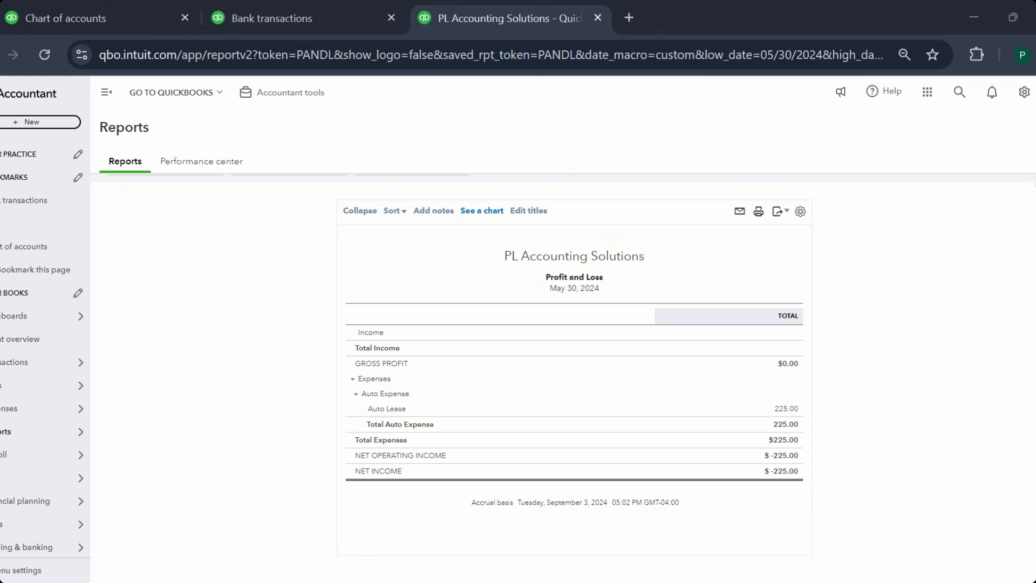
# Return to the Chart of accounts and filter the account list by "intere" to look for interest accounts
pyautogui.click(181, 6)
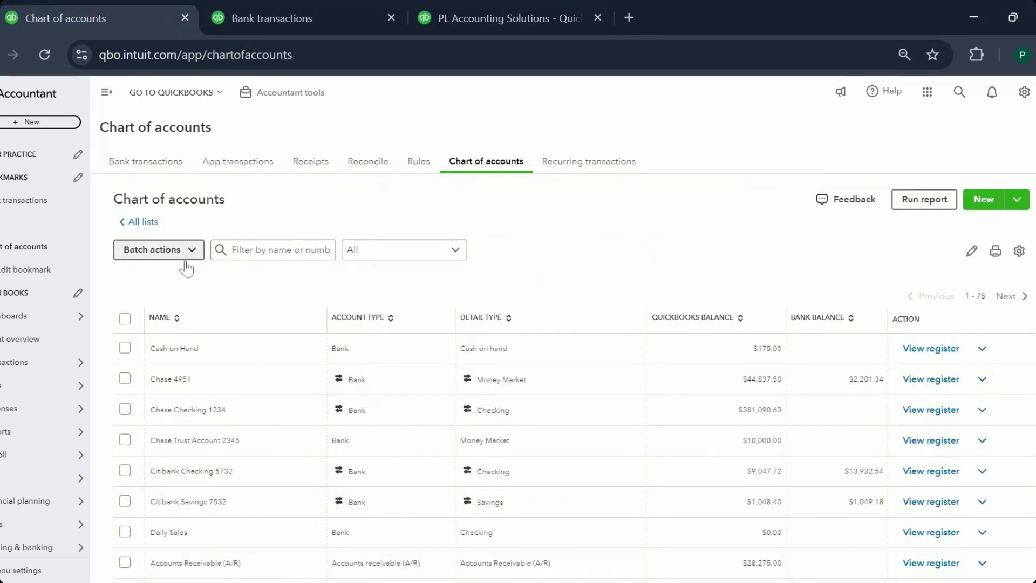
pyautogui.click(275, 250)
pyautogui.write('intere')
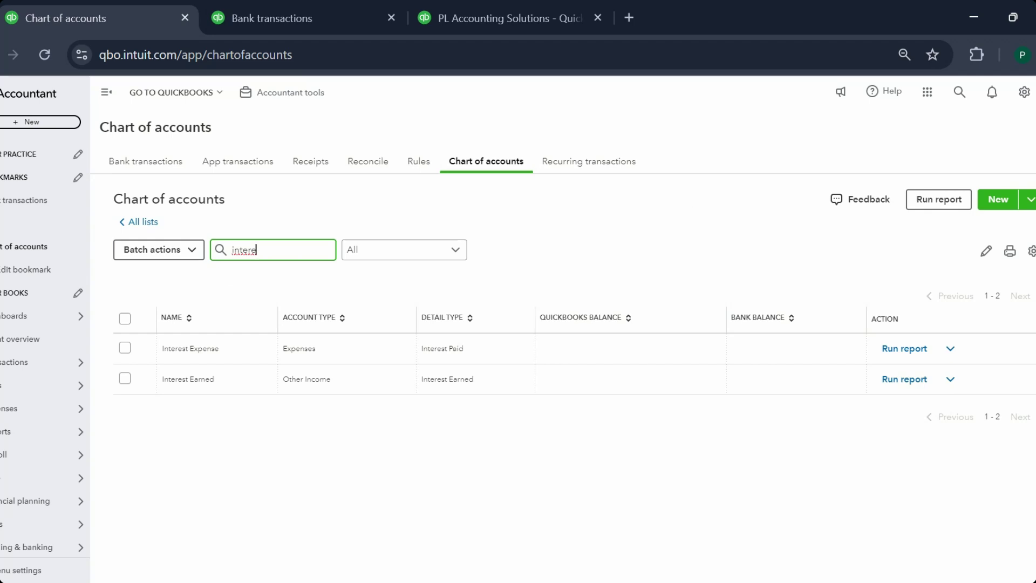
# Create an account named Auto Loan with type Long Term Liabilities and detail type Other Long Term Liabilities
pyautogui.click(997, 199)
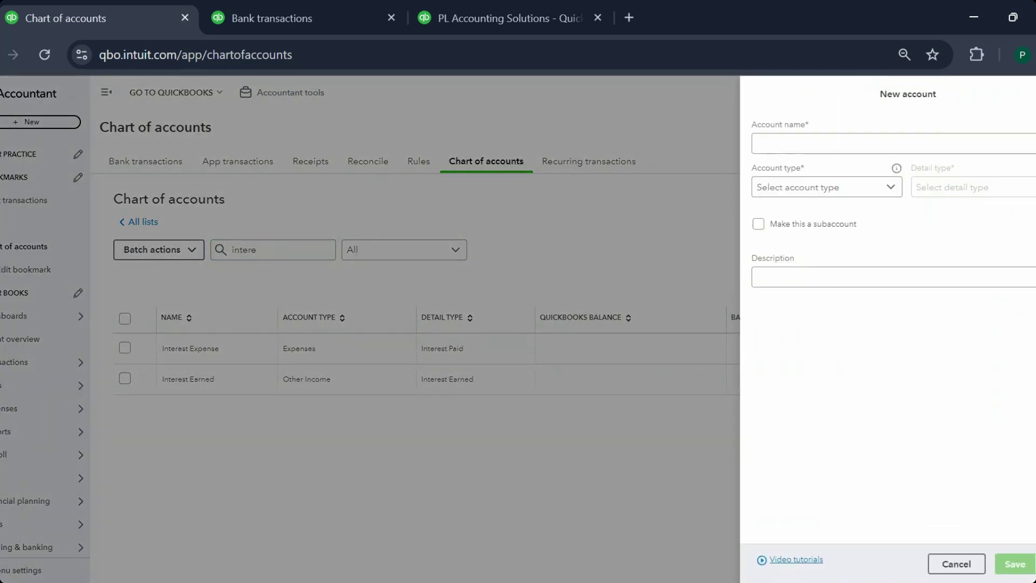
pyautogui.click(836, 143)
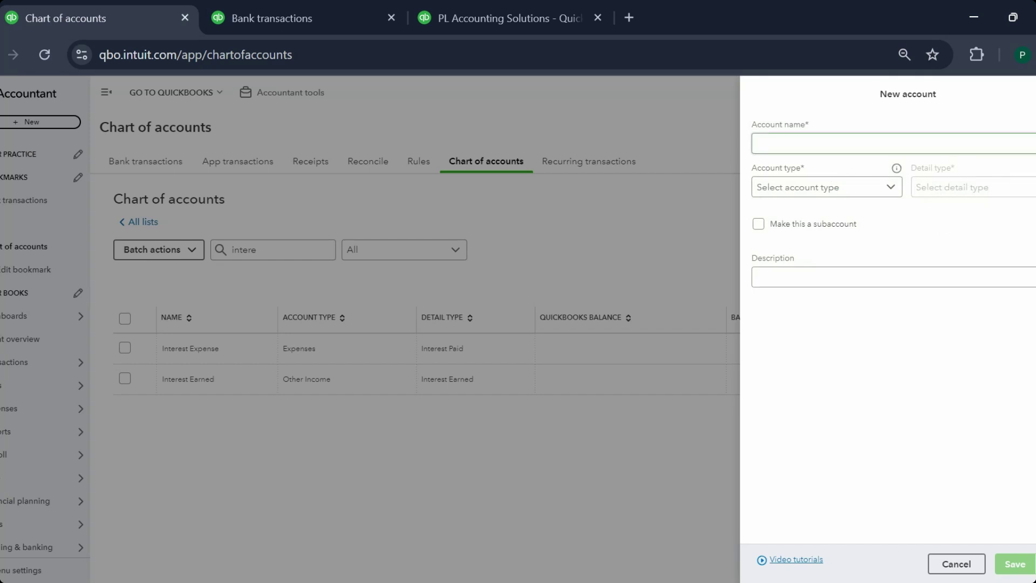
pyautogui.write('A')
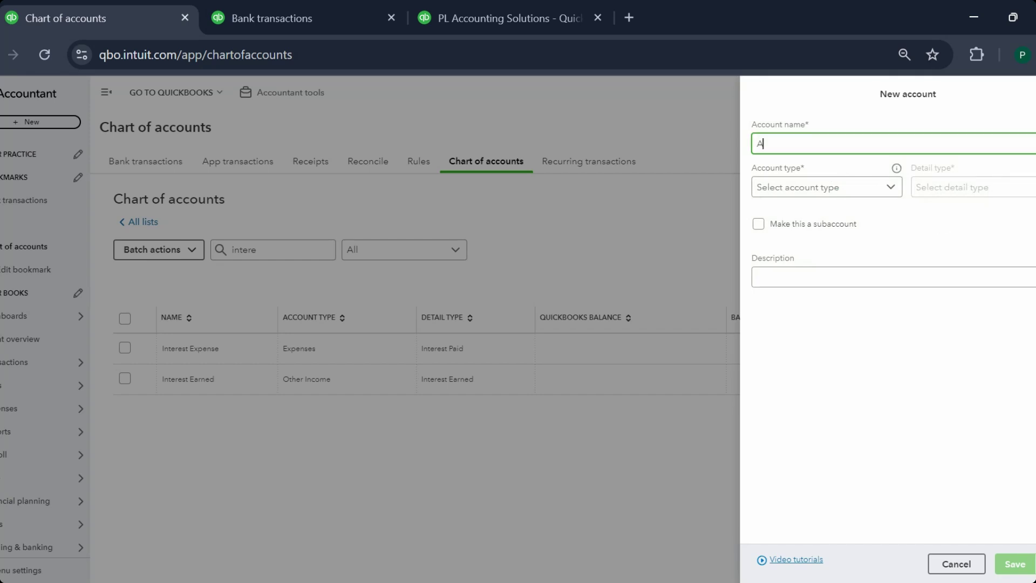
pyautogui.write('uto Loan')
pyautogui.click(861, 193)
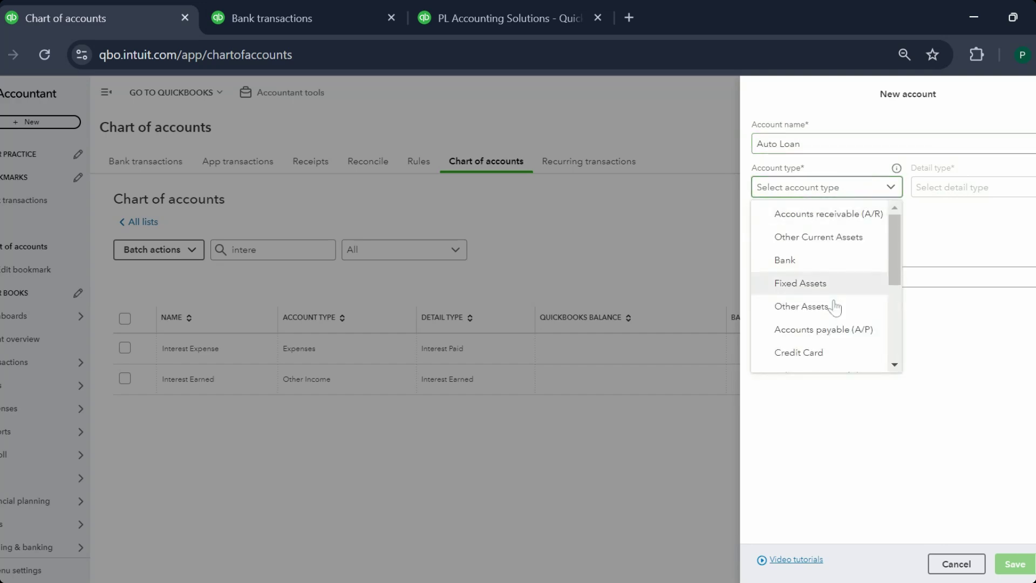
pyautogui.scroll(-1, 831, 305)
pyautogui.click(792, 350)
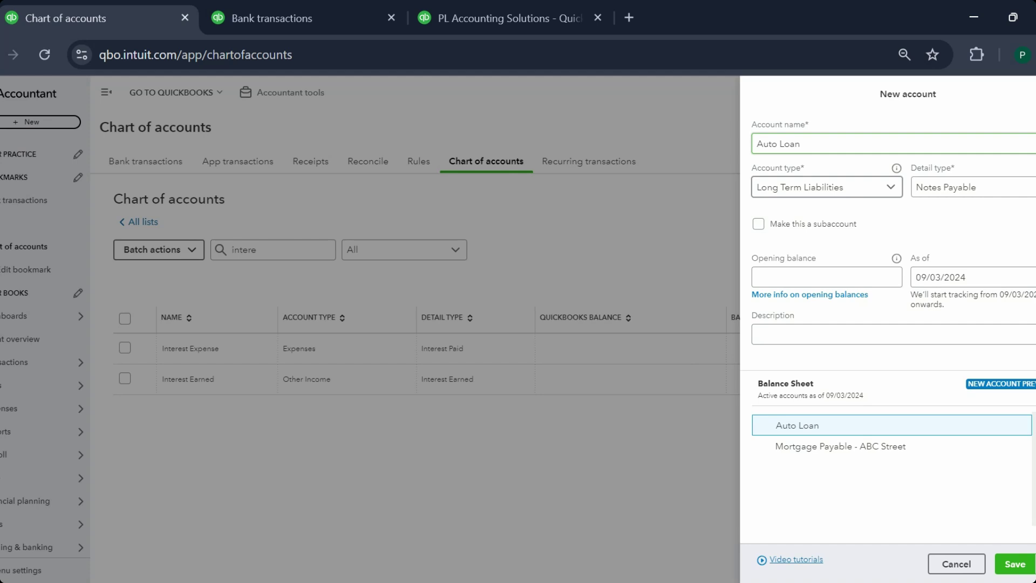
pyautogui.click(987, 187)
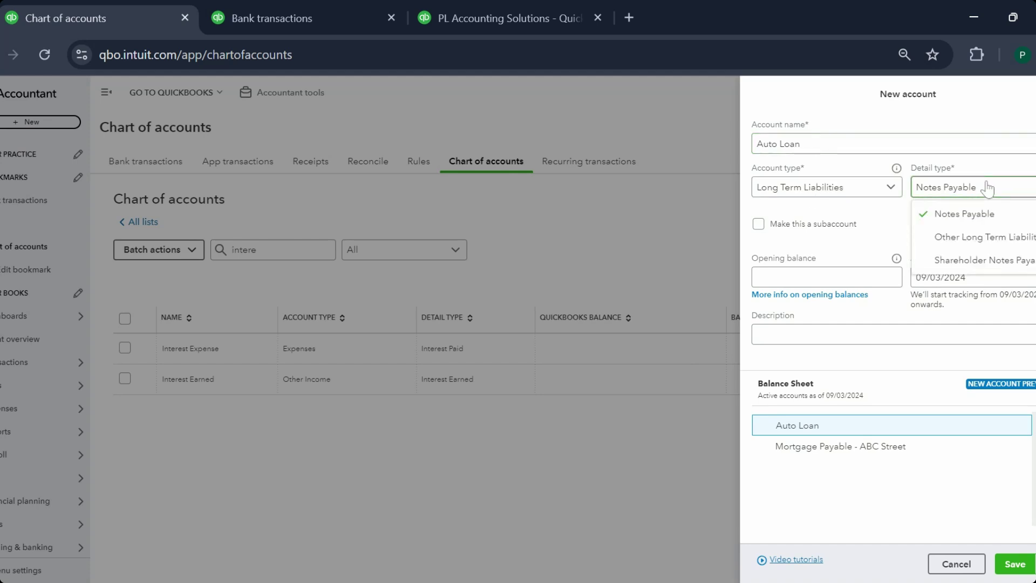
pyautogui.click(969, 236)
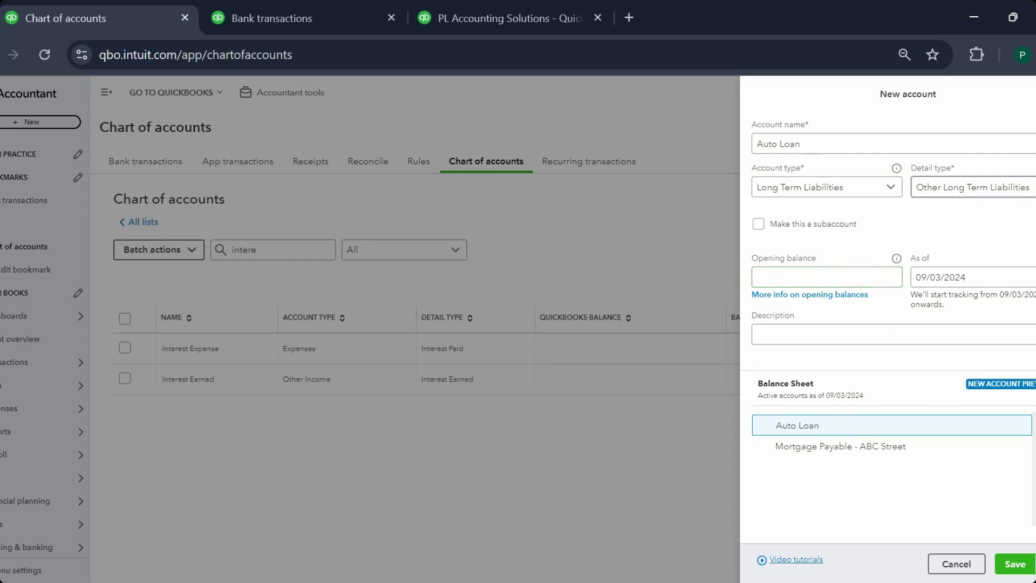
pyautogui.click(1011, 567)
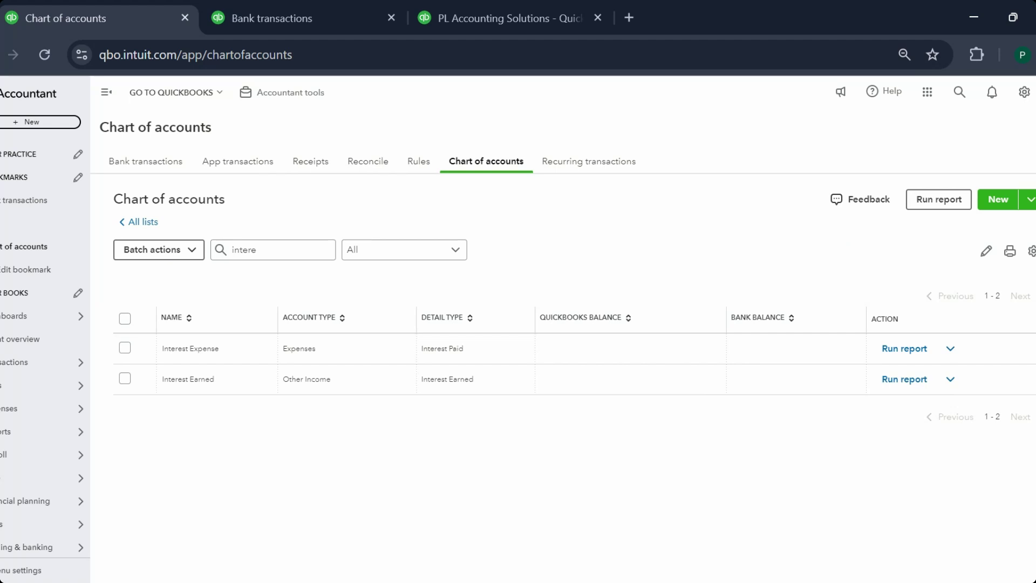
# Create a Fixed Assets account named Auto with detail type Vehicles, saving it and starting another new account
pyautogui.click(999, 201)
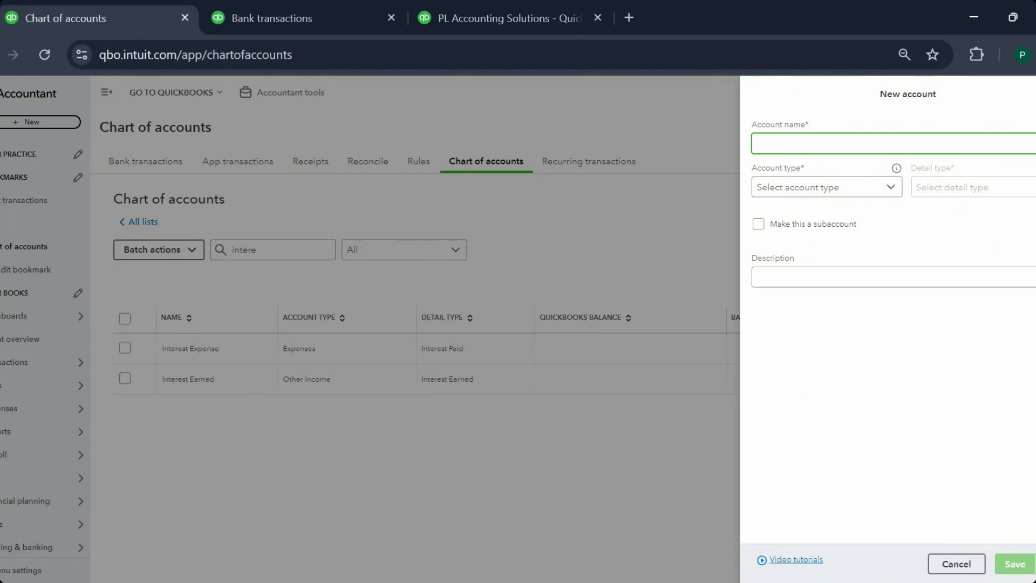
pyautogui.write('Auto')
pyautogui.click(874, 192)
pyautogui.scroll(-1, 832, 281)
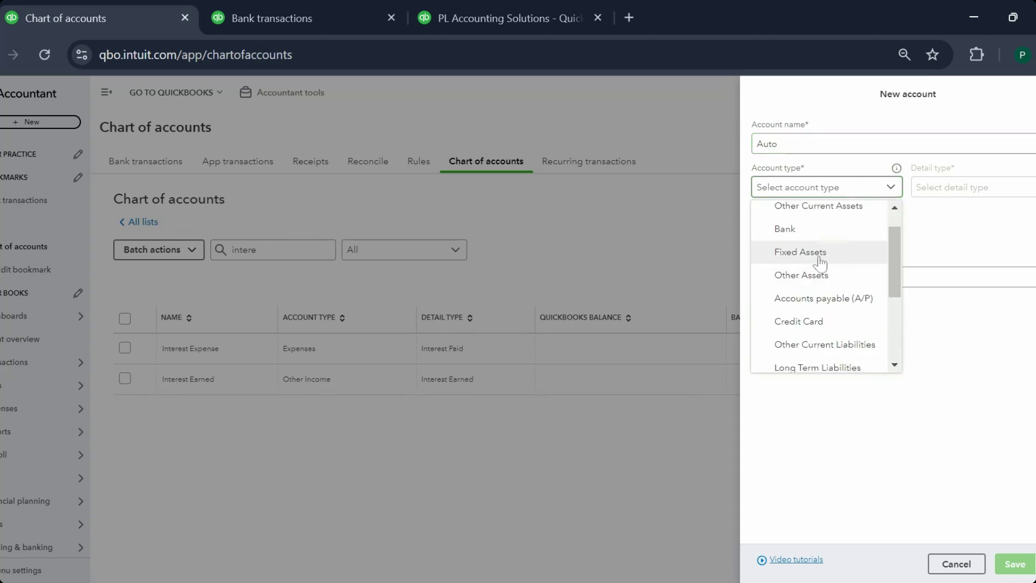
pyautogui.click(819, 255)
pyautogui.click(954, 190)
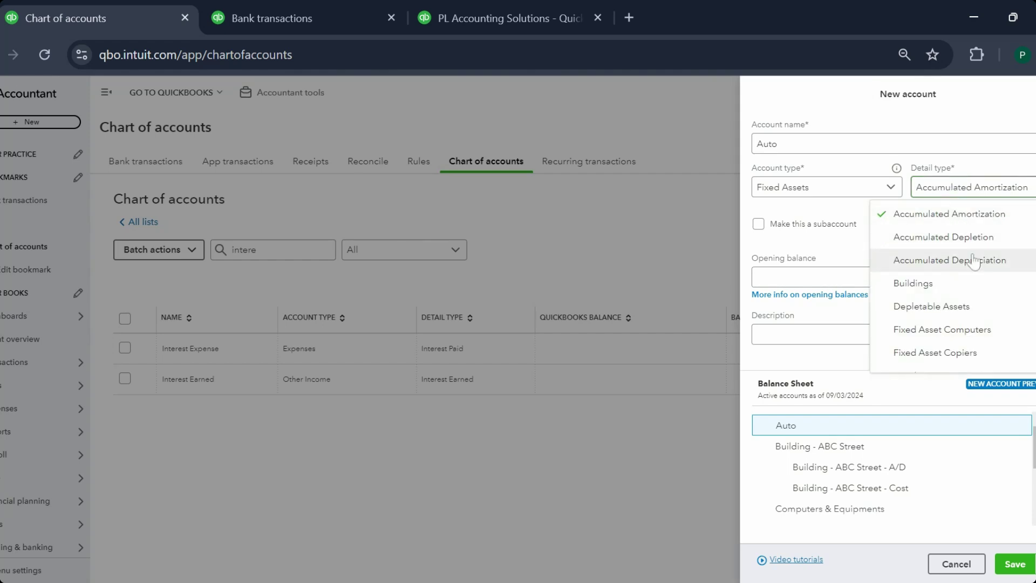
pyautogui.scroll(-4, 966, 259)
pyautogui.scroll(-5, 974, 264)
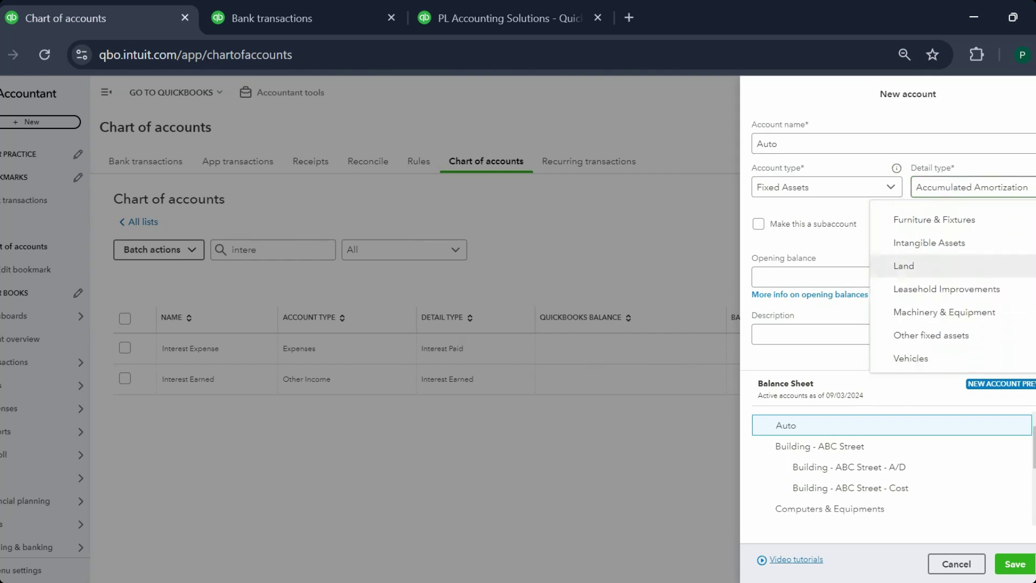
pyautogui.click(925, 365)
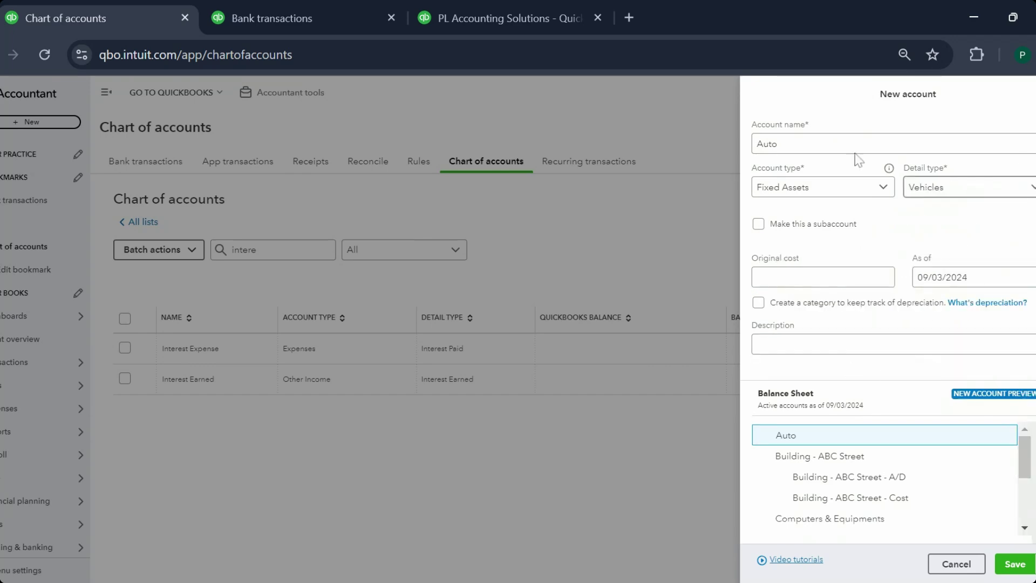
pyautogui.click(815, 276)
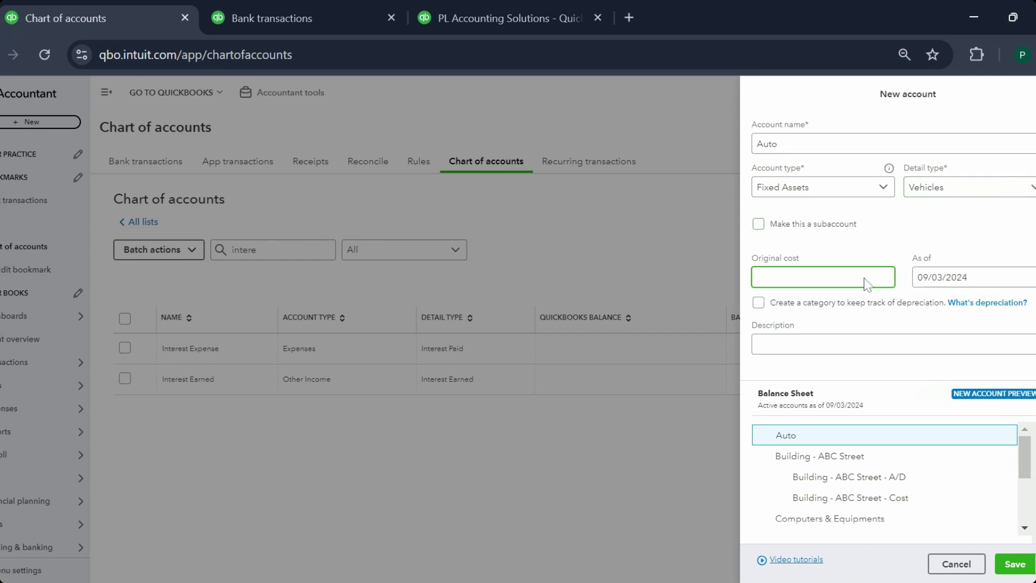
pyautogui.scroll(-1, 912, 356)
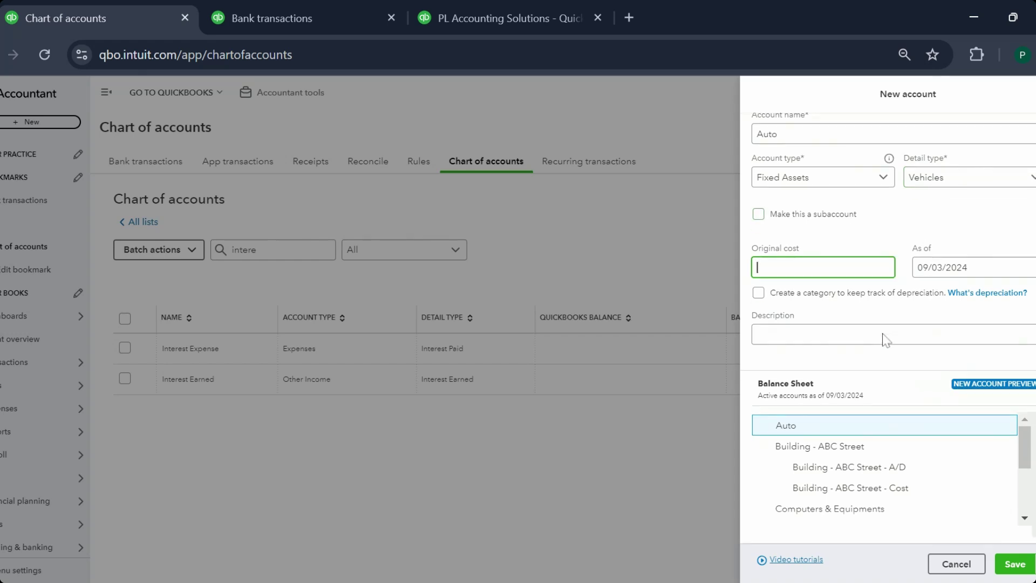
pyautogui.click(1024, 563)
pyautogui.click(1015, 535)
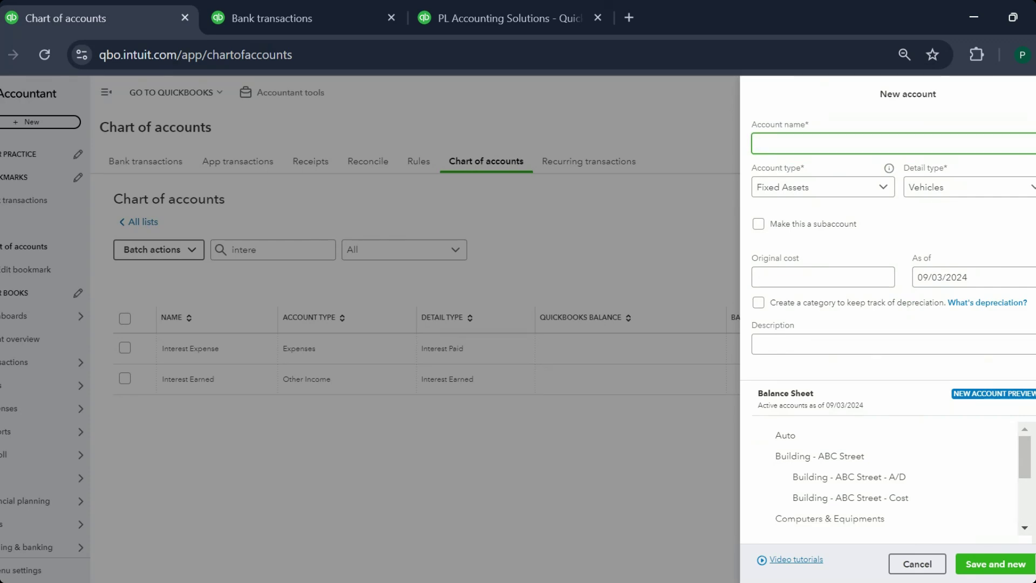
# Add Auto - Original Cost as a Vehicles subaccount of Auto, saving it and starting another new account
pyautogui.write('Auto - Original Cost')
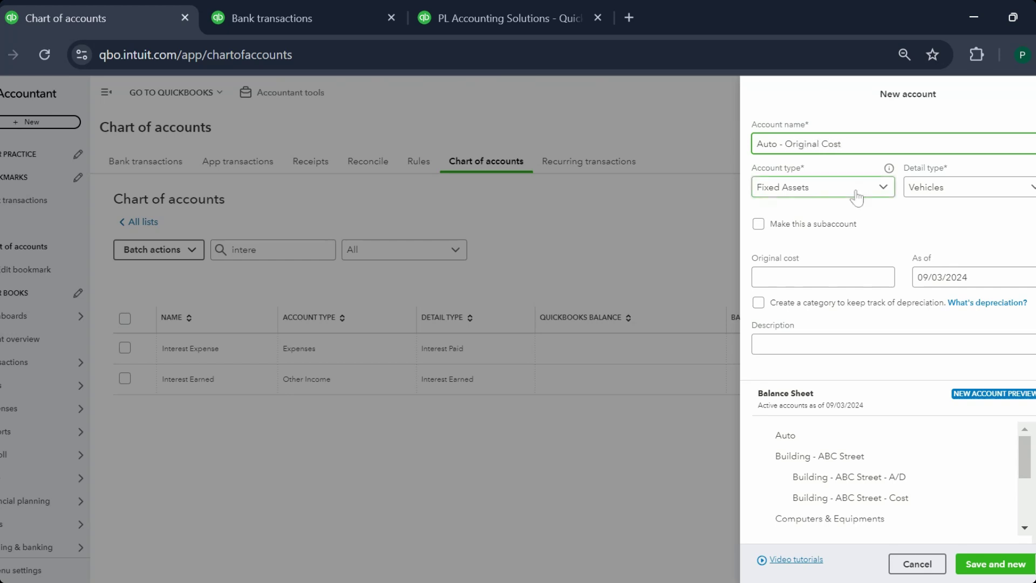
pyautogui.click(785, 224)
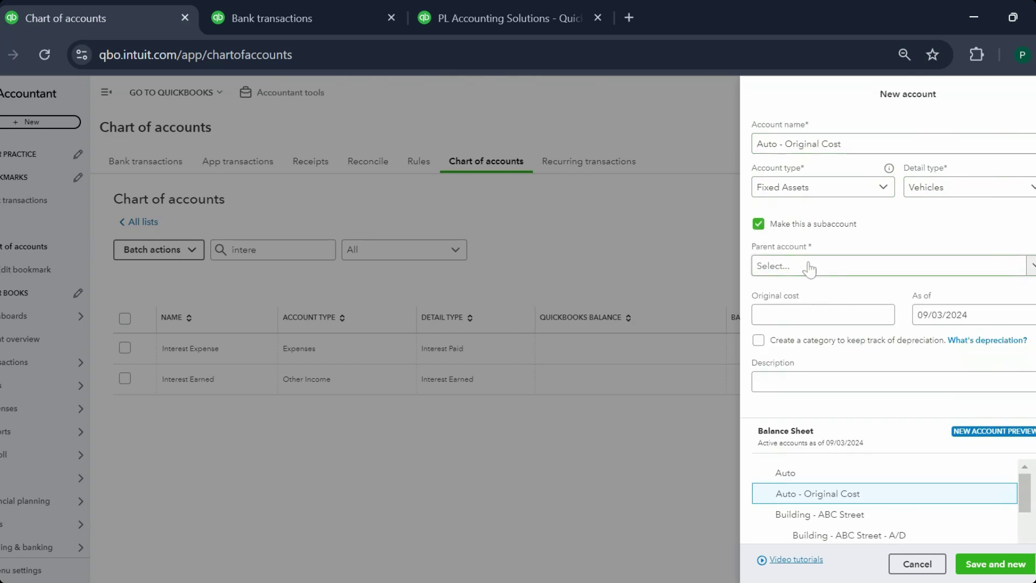
pyautogui.click(810, 266)
pyautogui.write('aut')
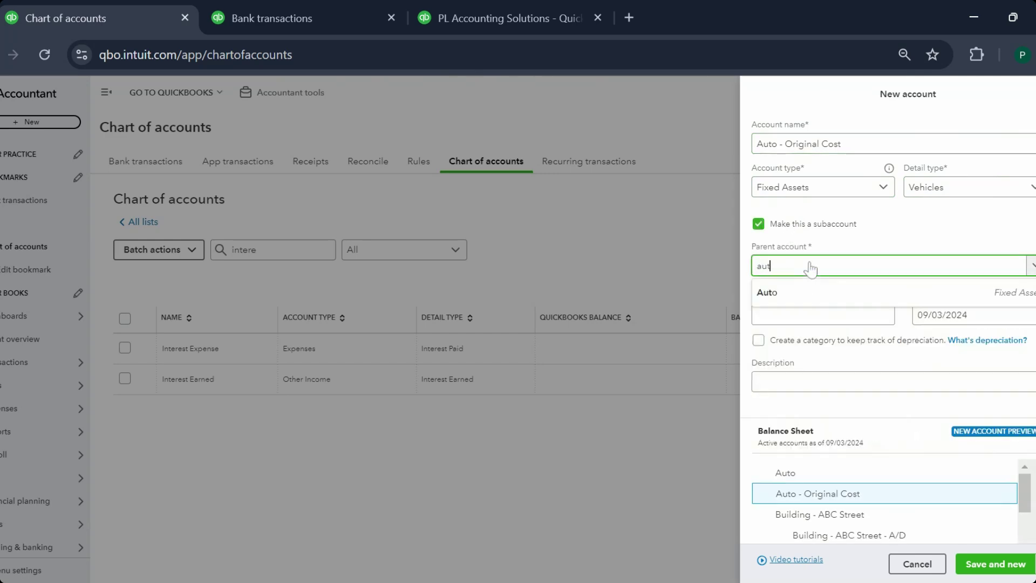
pyautogui.click(795, 293)
pyautogui.click(1028, 566)
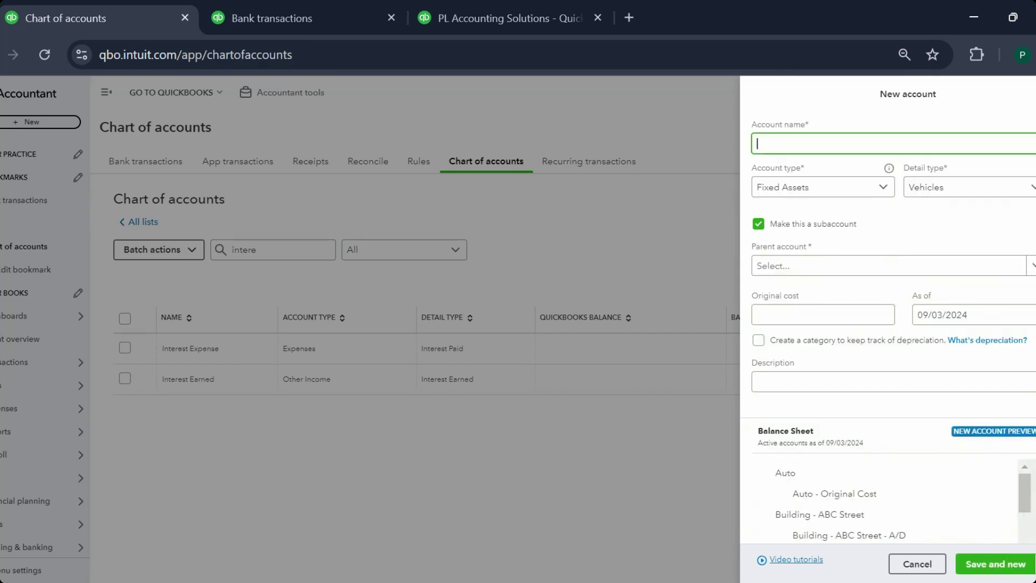
# Add Auto - A/D as a Vehicles subaccount of Auto, then save and close the new account form
pyautogui.write('Auto - A/D')
pyautogui.click(792, 266)
pyautogui.write('ay')
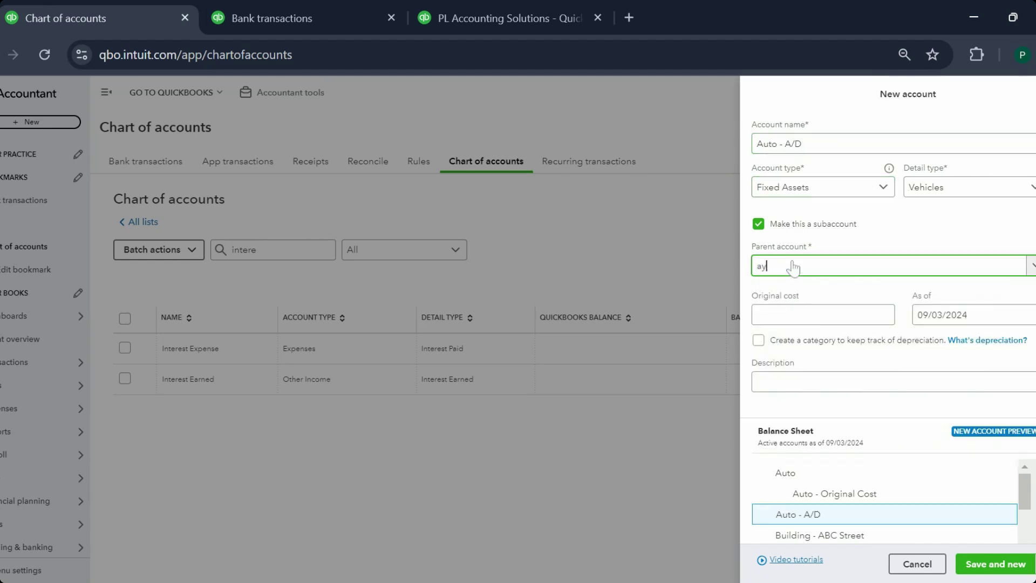
pyautogui.press('BackSpace')
pyautogui.write('auto')
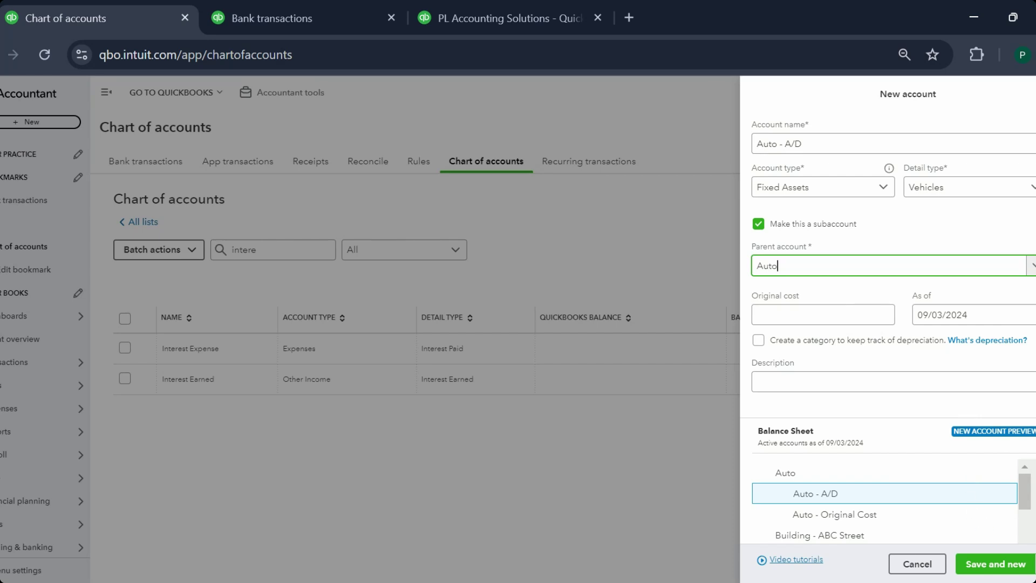
pyautogui.click(1035, 564)
pyautogui.click(1010, 536)
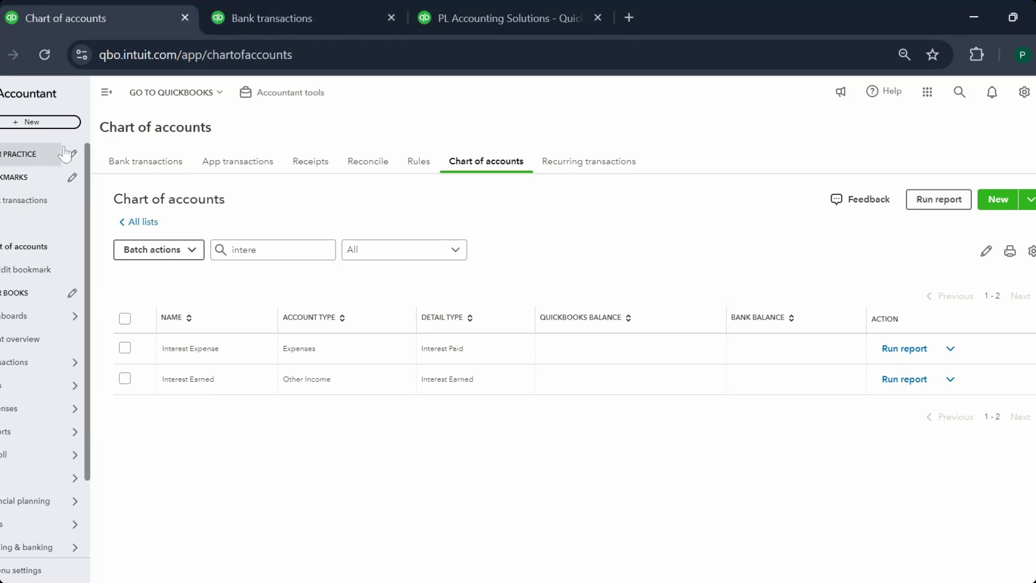
# Start a new check from Citibank Checking 5732 with the vendor Ford as payee
pyautogui.click(50, 123)
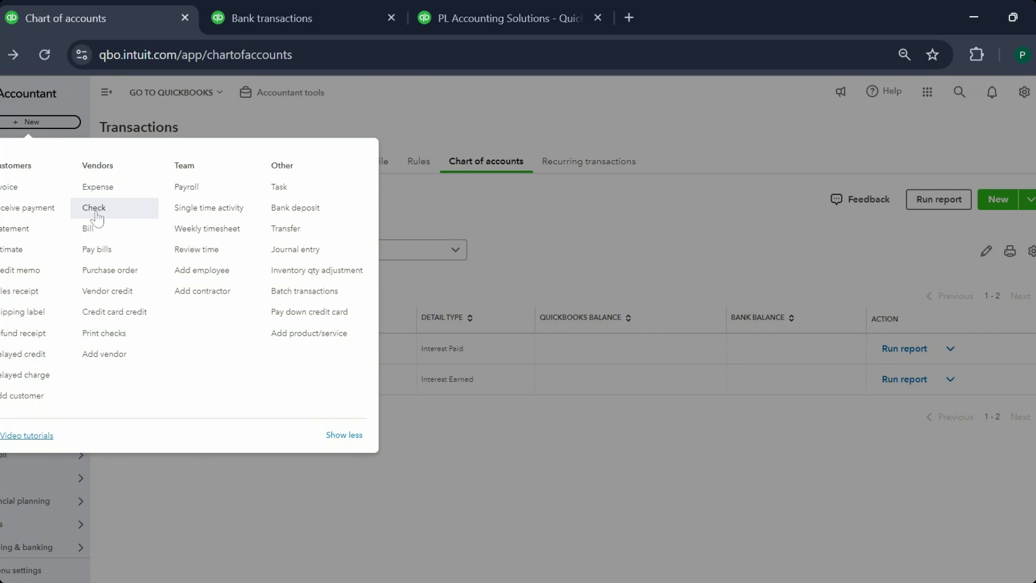
pyautogui.click(99, 218)
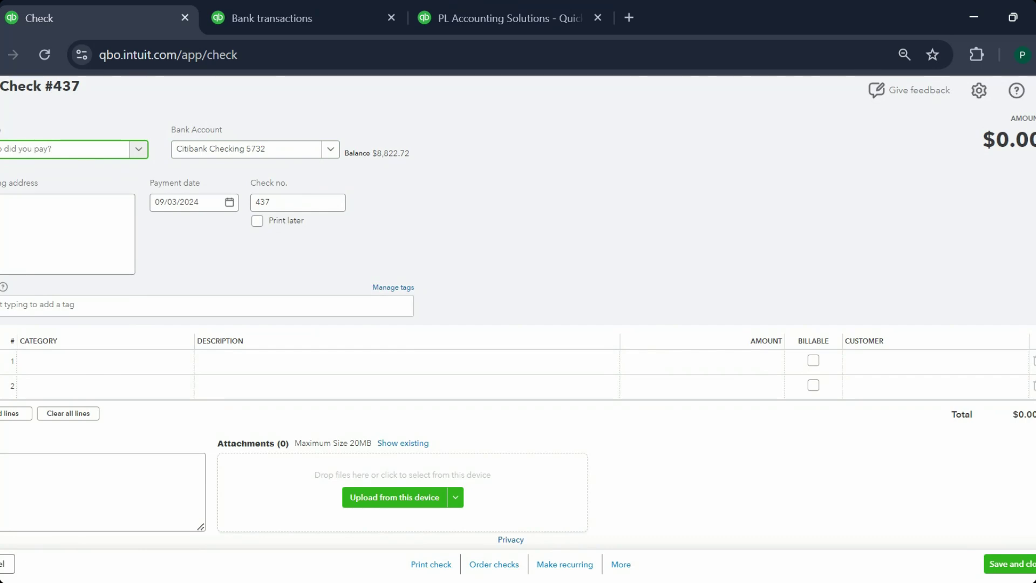
pyautogui.write('Ford')
pyautogui.press('Down')
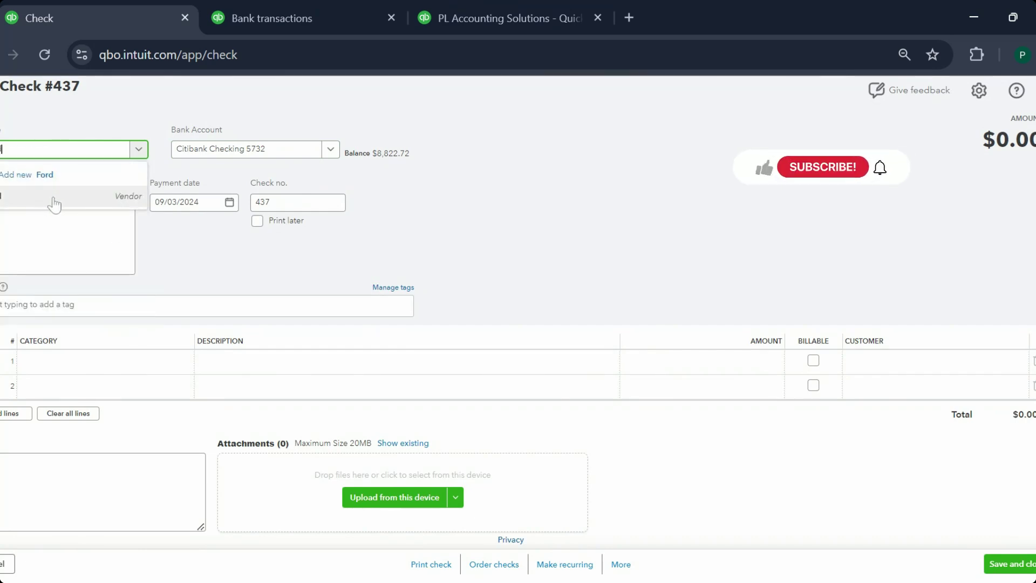
pyautogui.press('Return')
pyautogui.press('Tab')
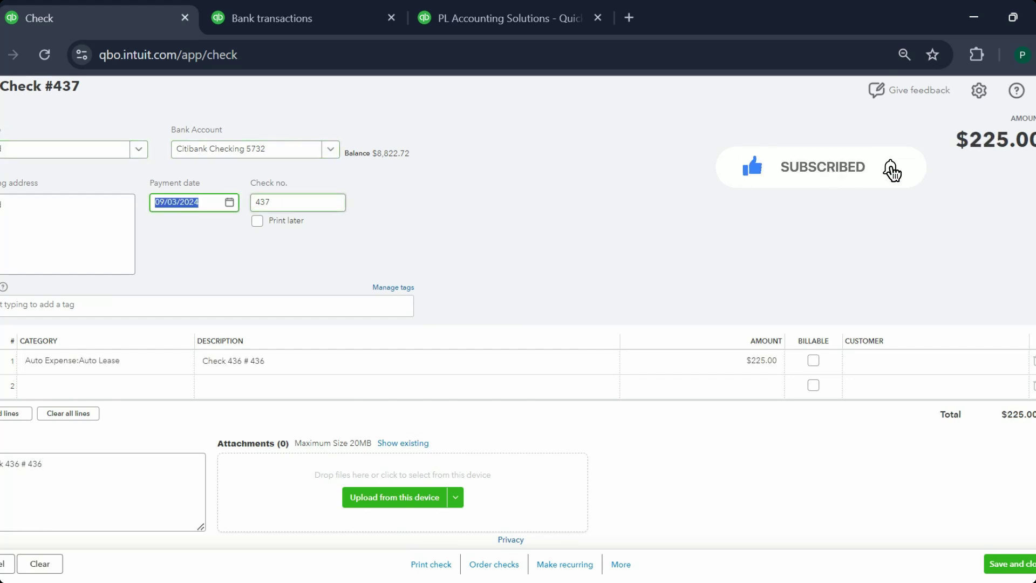
# Set the check's first line to the Auto - Original Cost category with an amount of 50,000.00
pyautogui.click(142, 368)
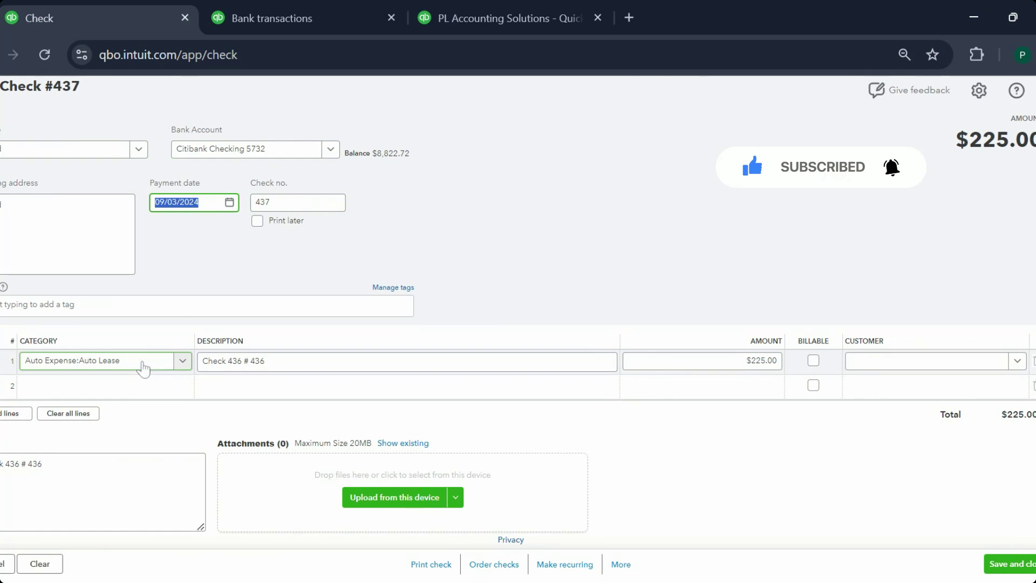
pyautogui.click(143, 368)
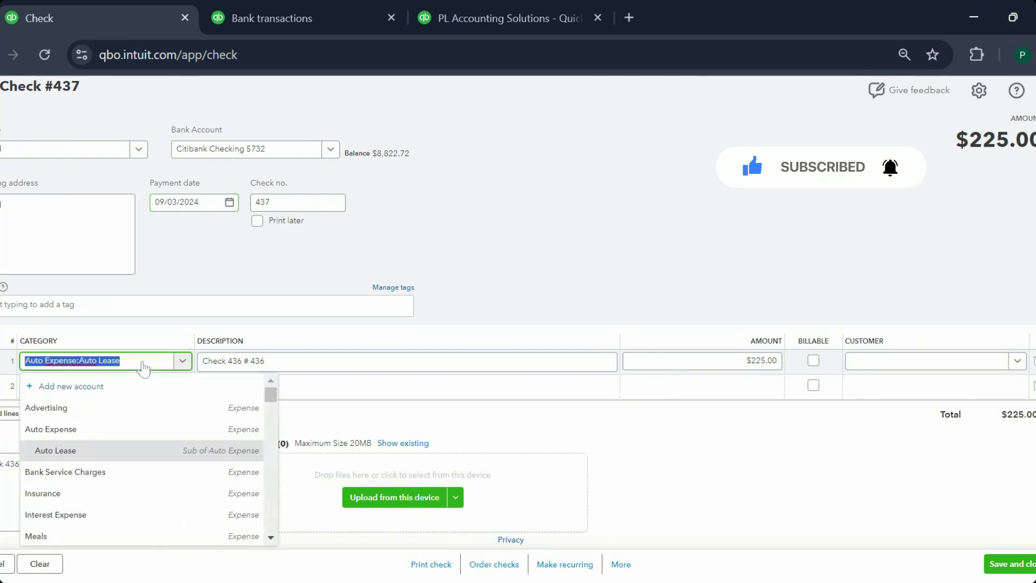
pyautogui.write('auto')
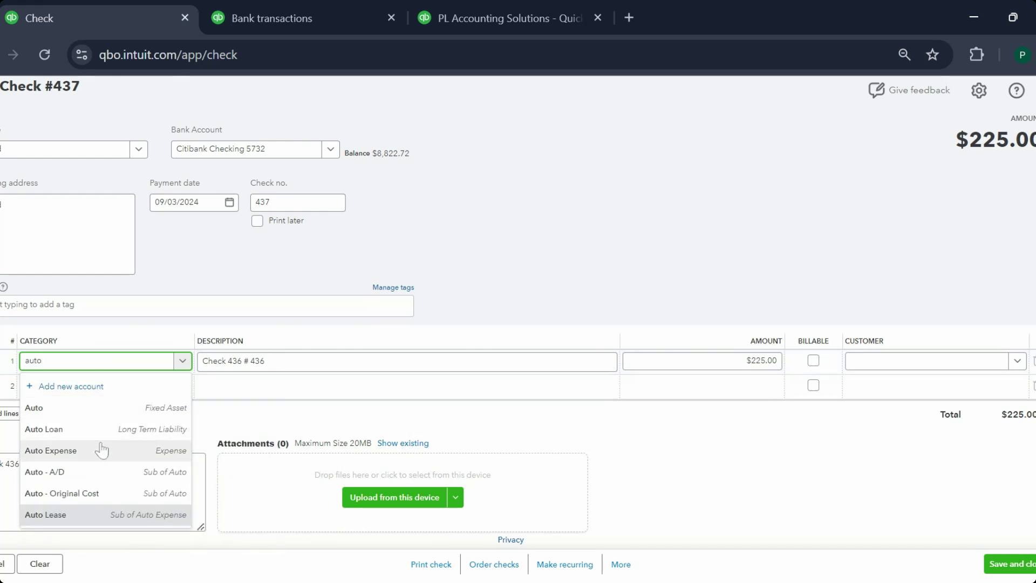
pyautogui.click(107, 494)
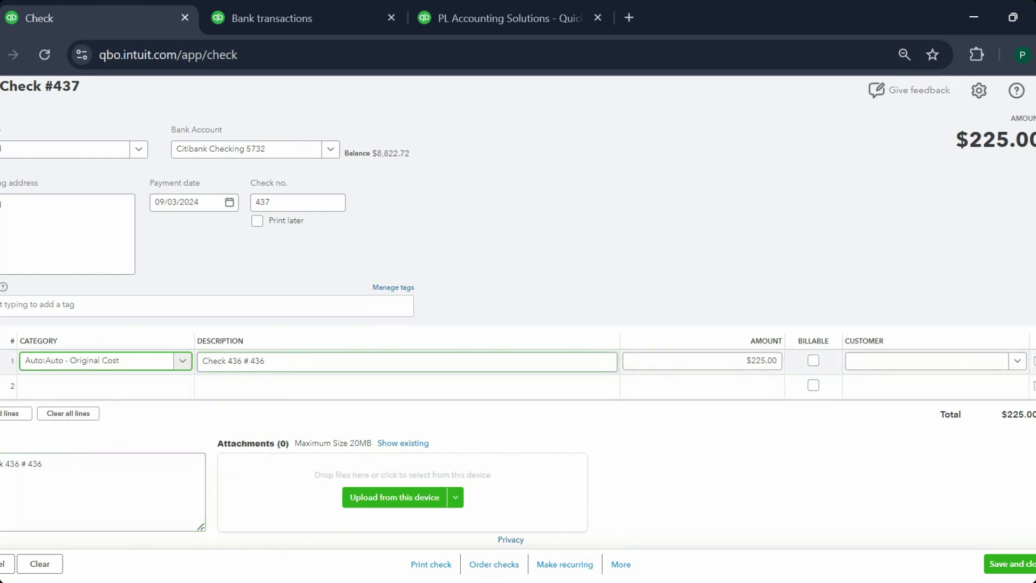
pyautogui.click(702, 361)
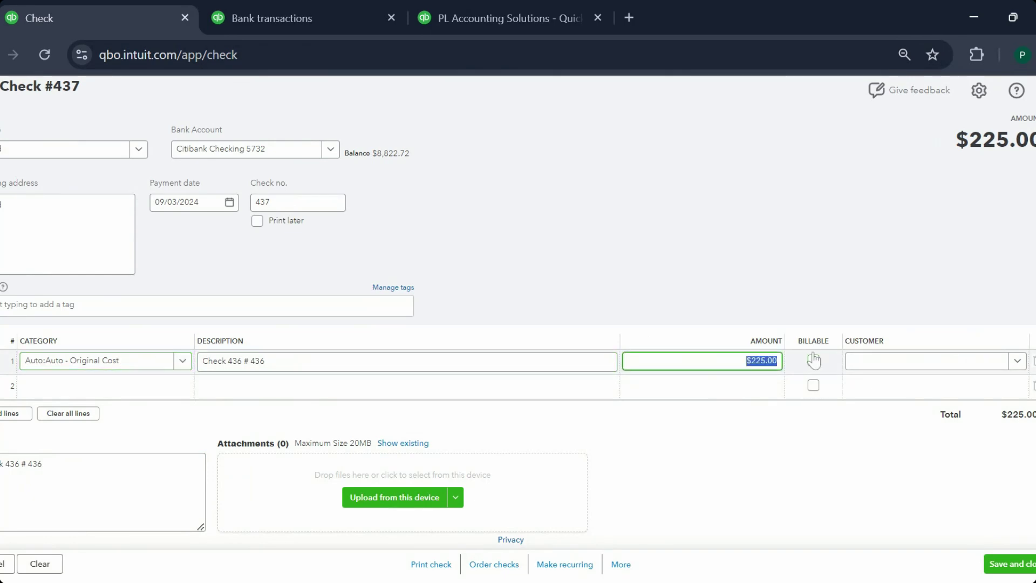
pyautogui.write('50000')
pyautogui.press('Tab')
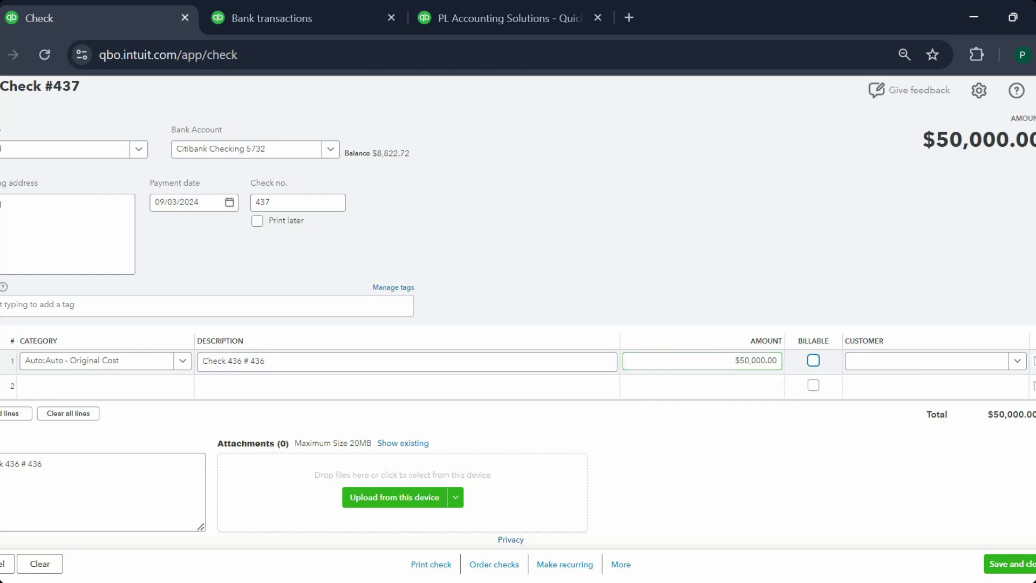
# Fill the check's second line with category Auto - Original Cost, description Taxes & Fees and an amount of 2,500.00
pyautogui.click(154, 386)
pyautogui.click(135, 389)
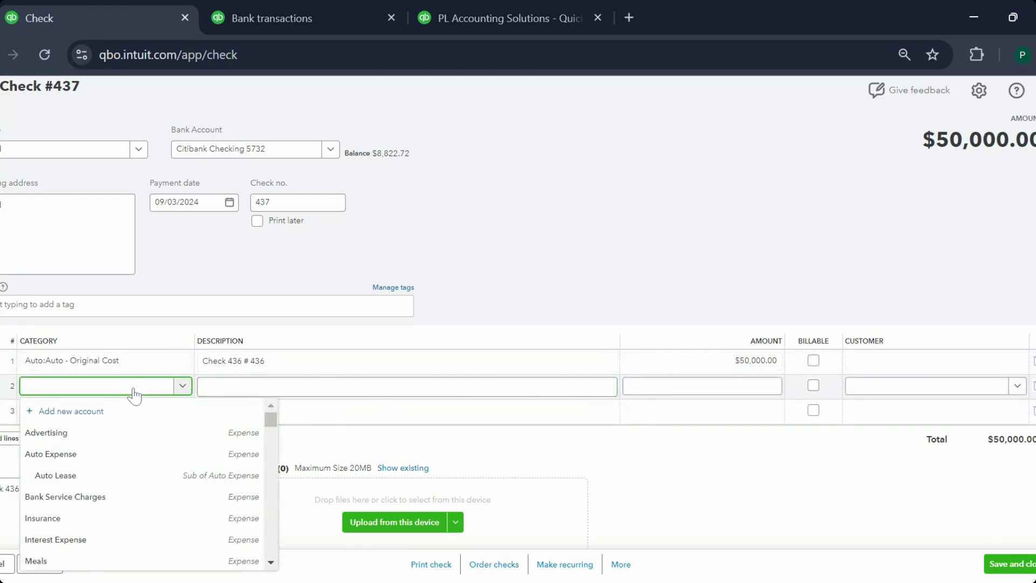
pyautogui.write('orig')
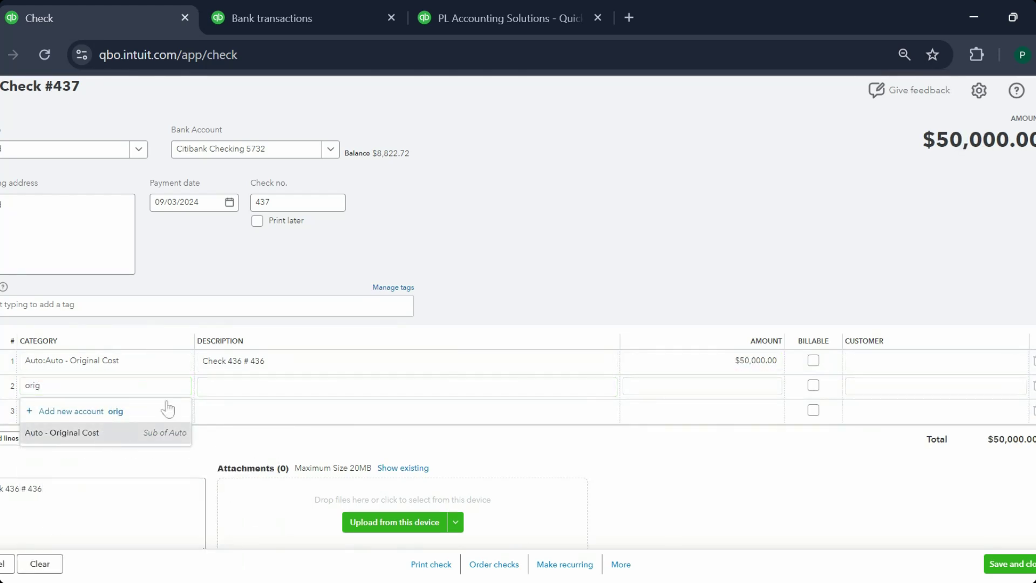
pyautogui.press('Return')
pyautogui.press('Tab')
pyautogui.write('Taxes')
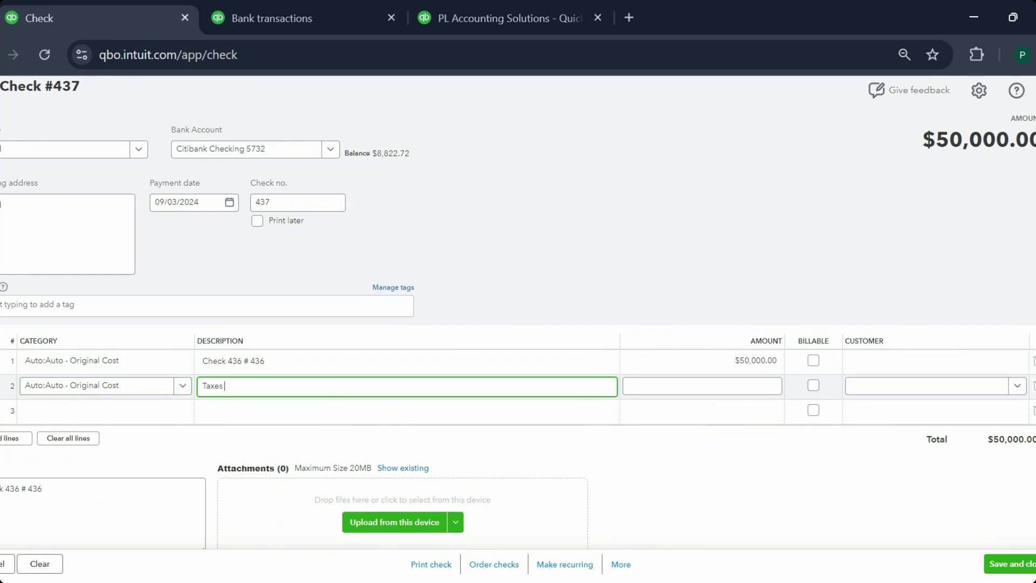
pyautogui.write(' & Fees')
pyautogui.press('Tab')
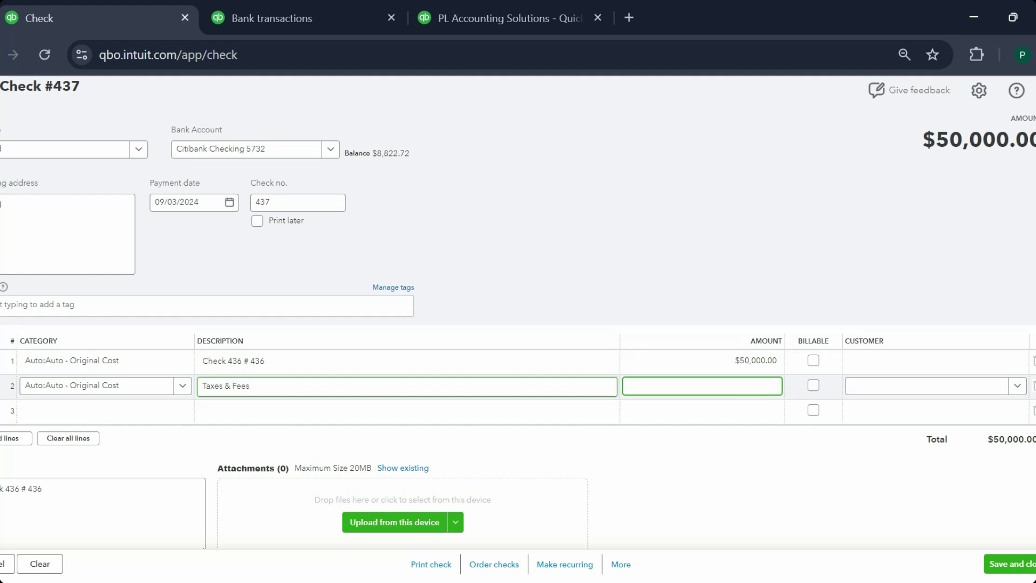
pyautogui.write('2500')
pyautogui.press('Tab')
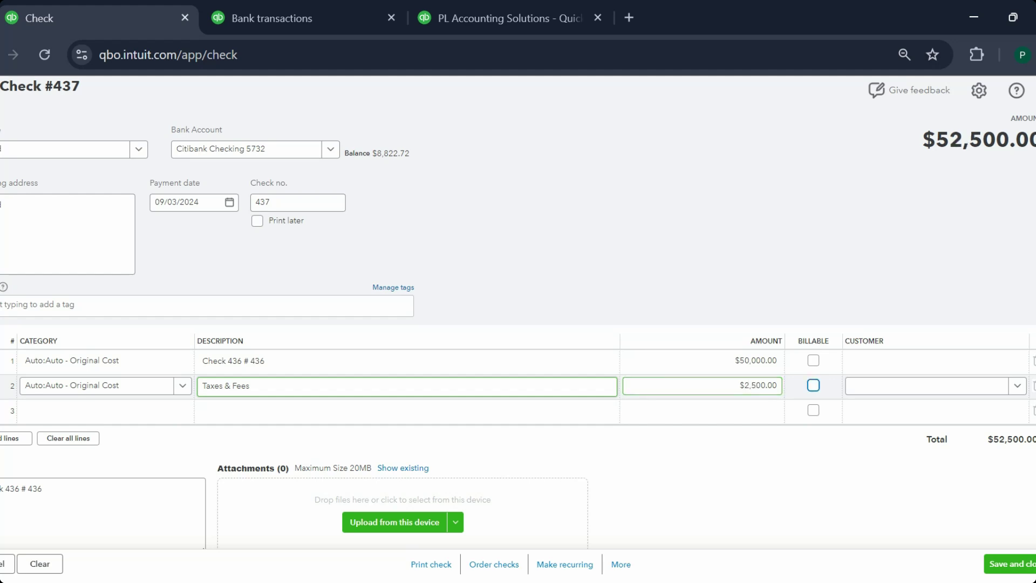
pyautogui.press('Tab')
pyautogui.press('Tab')
# Fill the check's third line with the Auto Loan category and an amount of -40,000.00
pyautogui.click(97, 411)
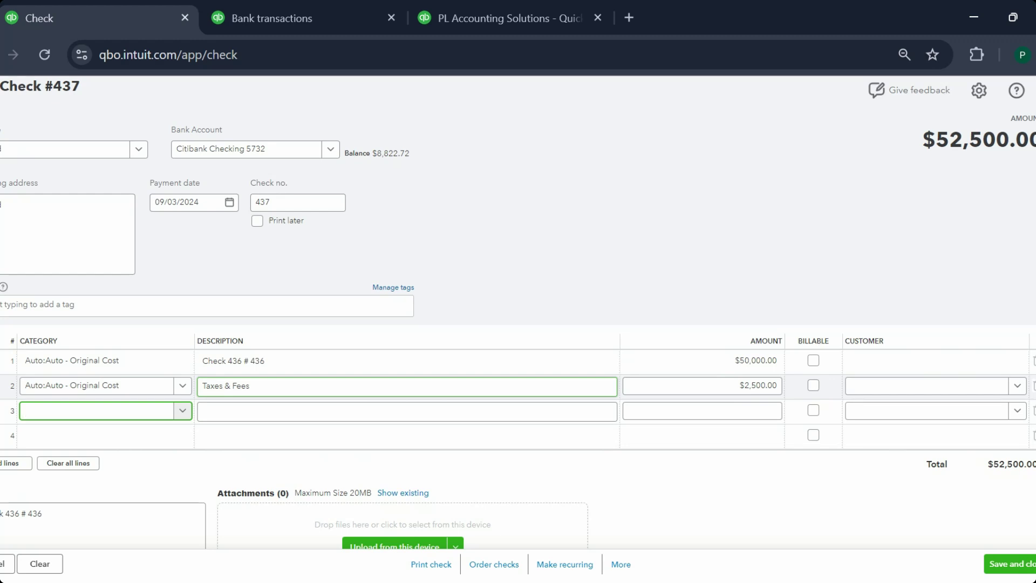
pyautogui.write('loan')
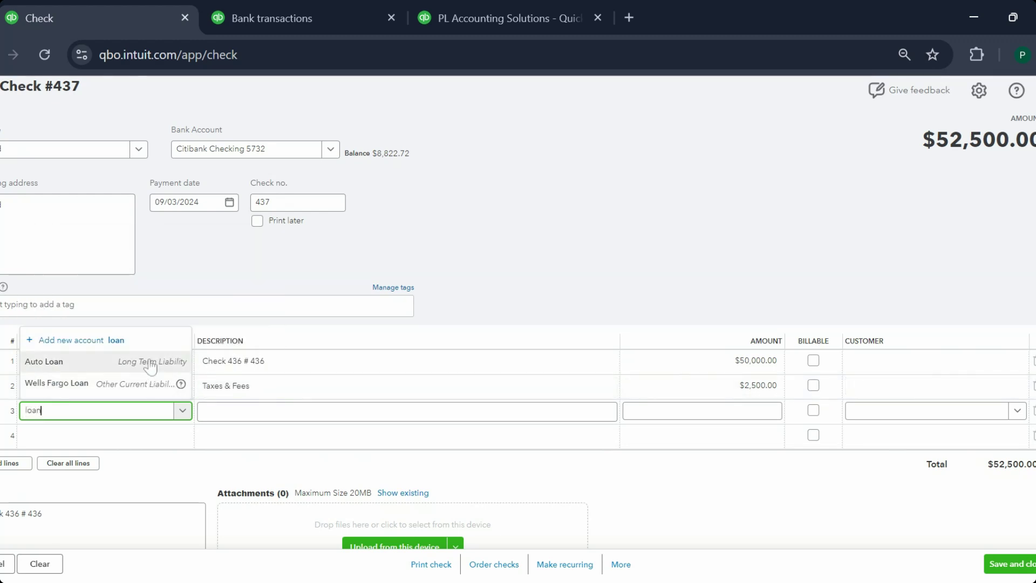
pyautogui.click(150, 366)
pyautogui.click(776, 411)
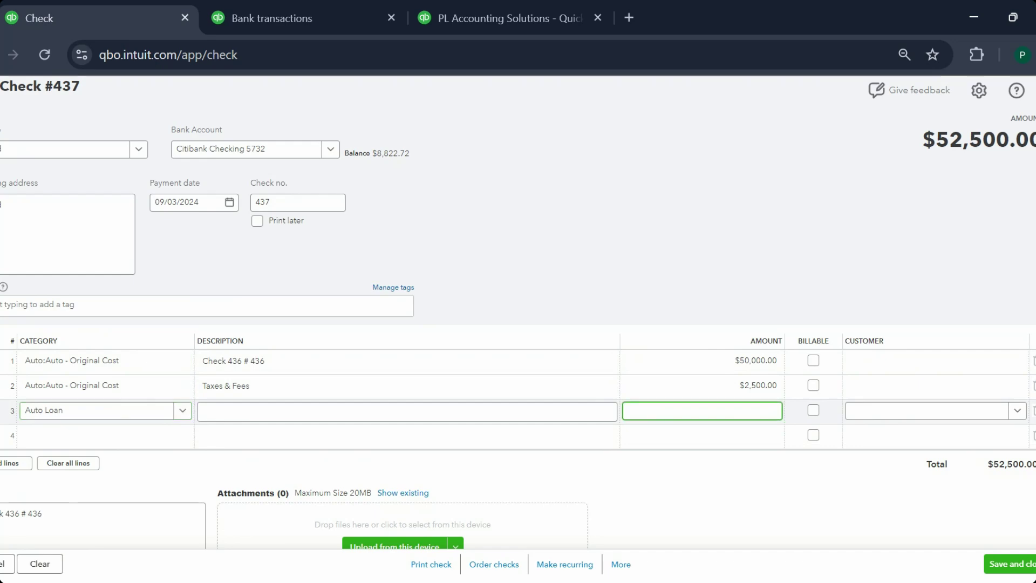
pyautogui.write('-')
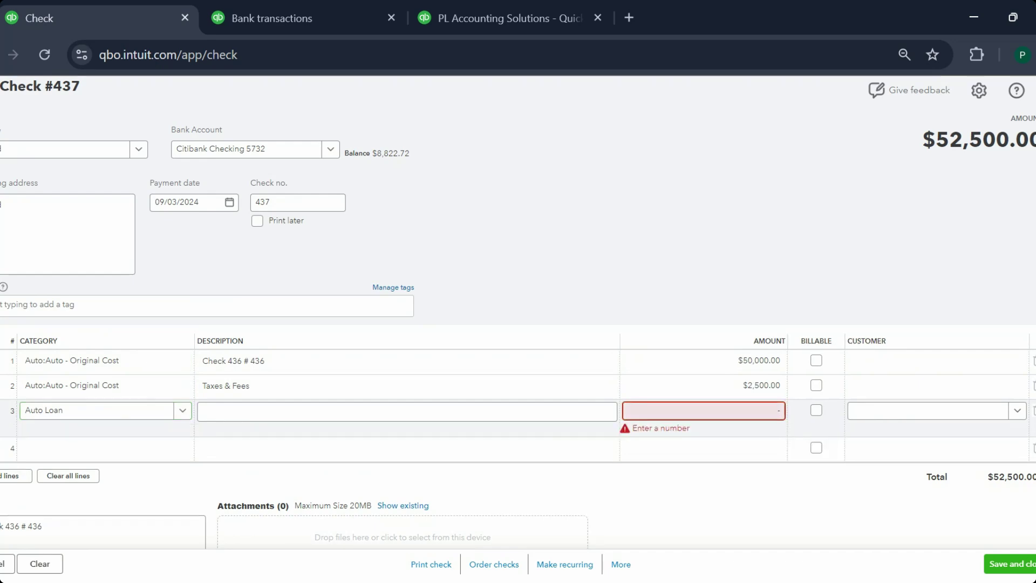
pyautogui.write('$40,000')
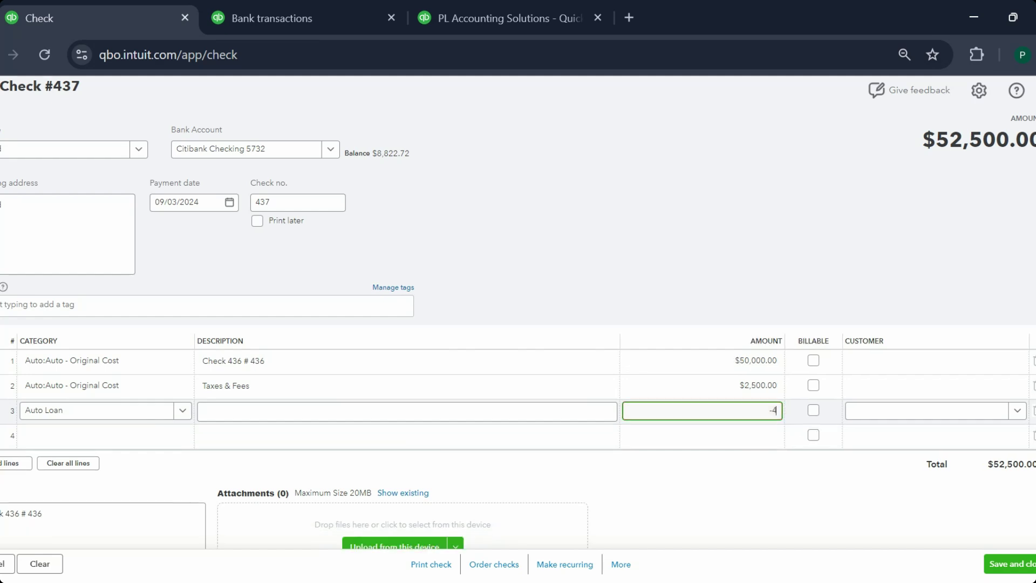
pyautogui.press('Tab')
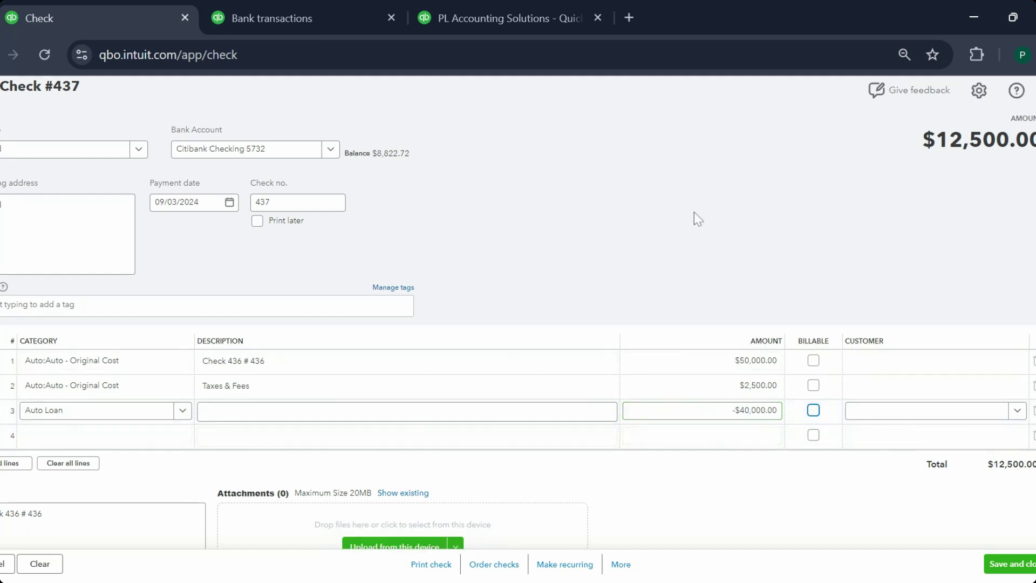
# Review the check's total and its three line amounts, and save and close the check
pyautogui.moveTo(950, 139); pyautogui.dragTo(1034, 140)
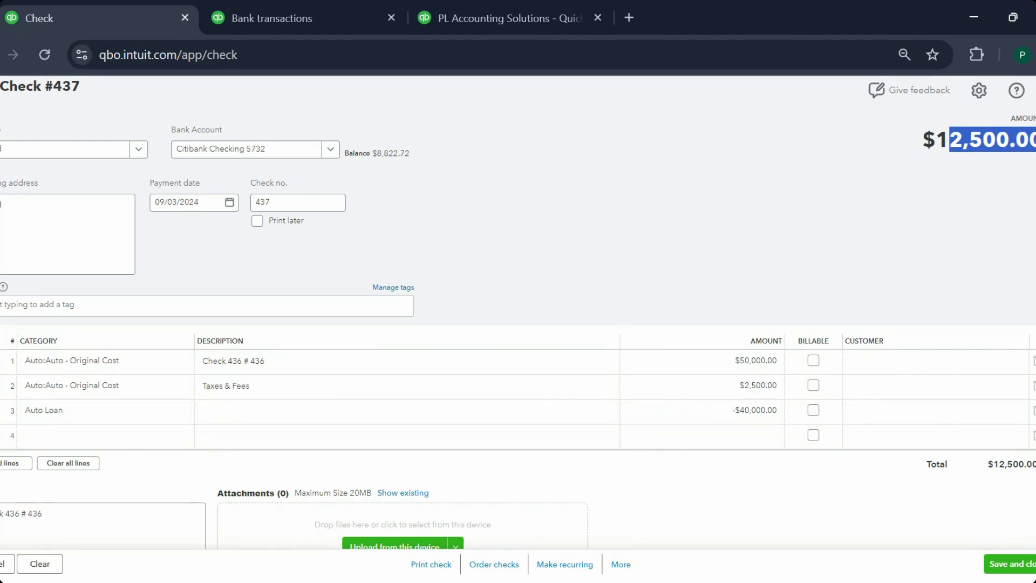
pyautogui.click(842, 223)
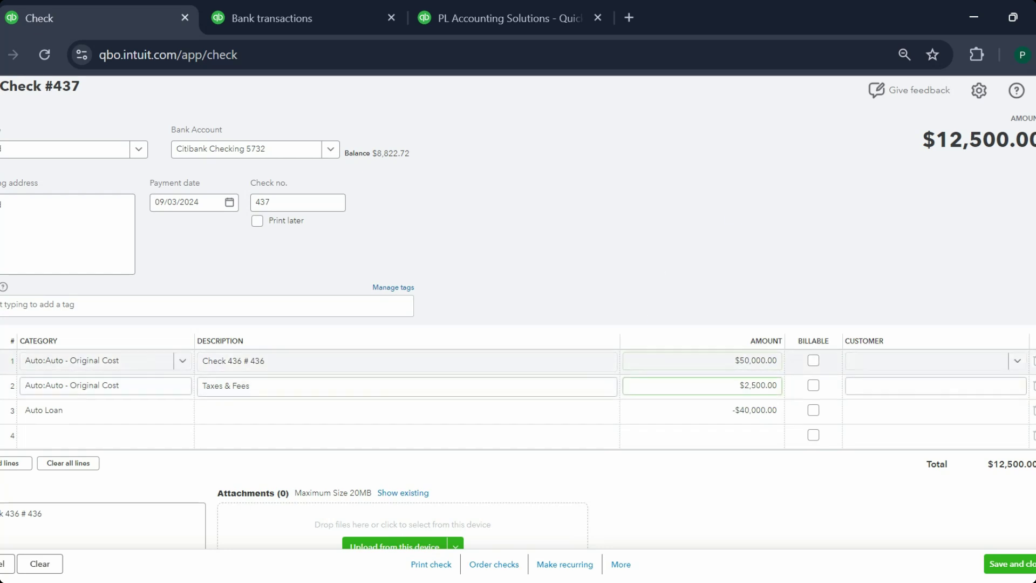
pyautogui.click(701, 361)
pyautogui.click(701, 361)
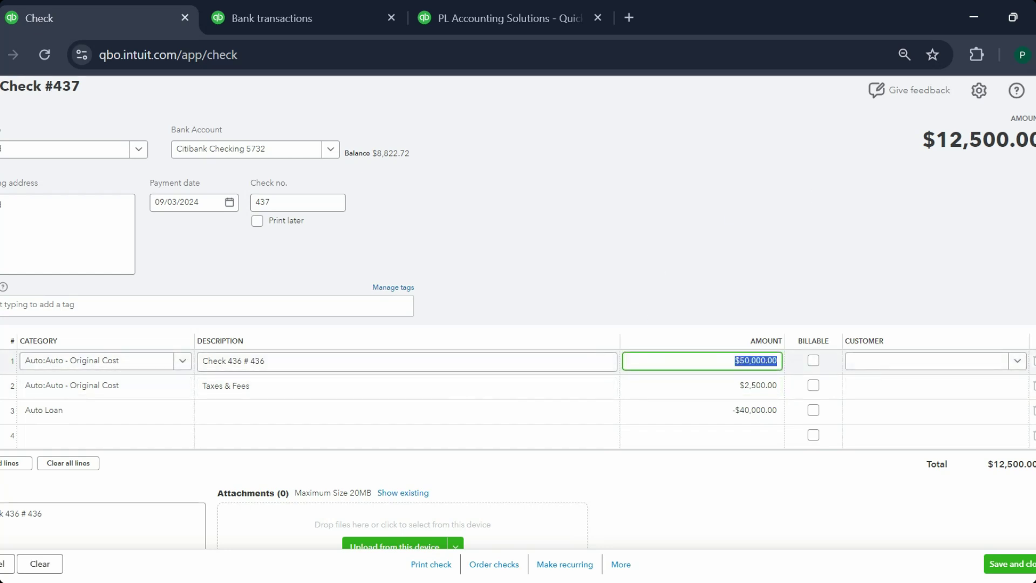
pyautogui.click(713, 386)
pyautogui.click(713, 385)
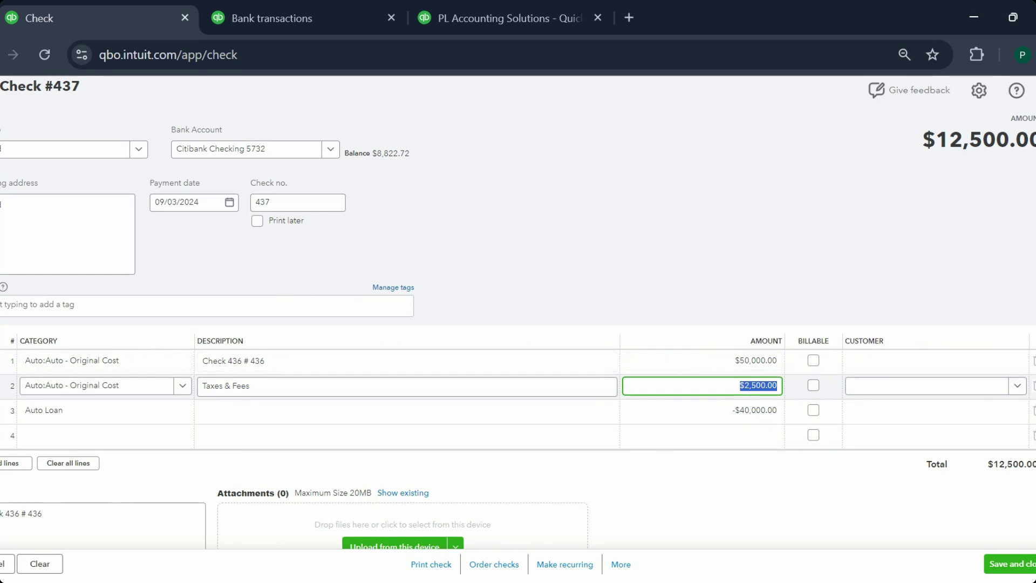
pyautogui.click(702, 410)
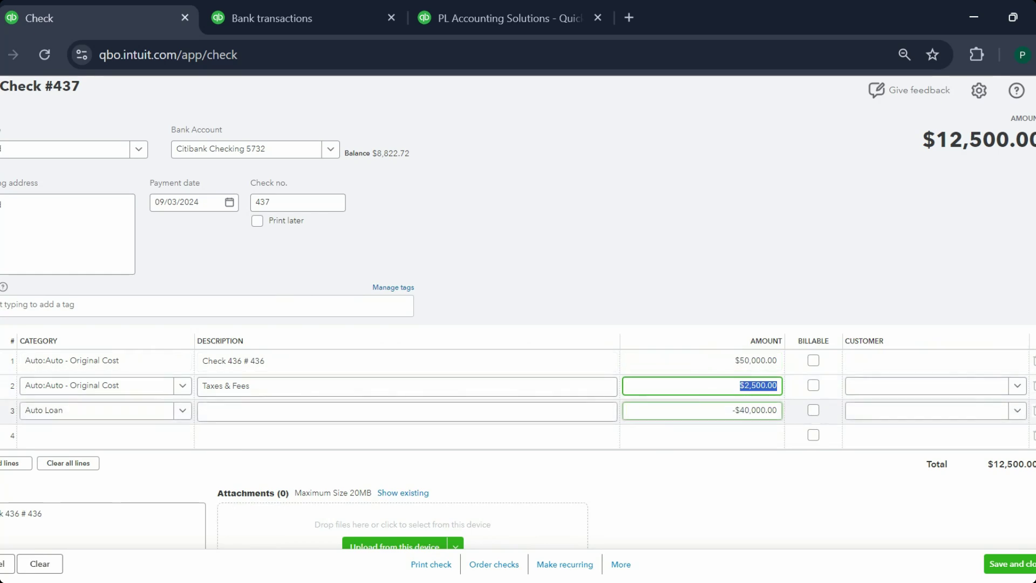
pyautogui.click(702, 410)
pyautogui.scroll(-1, 520, 479)
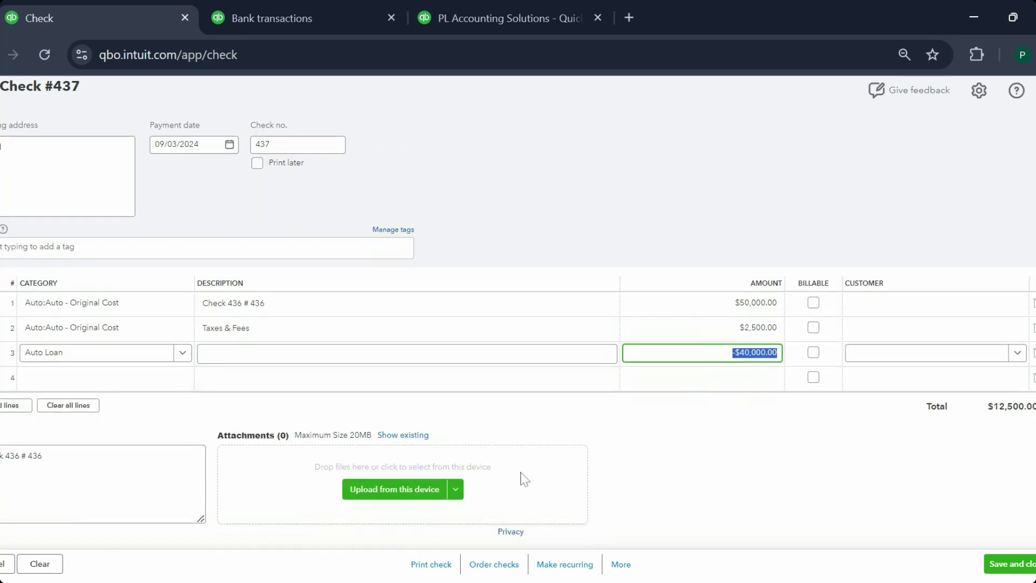
pyautogui.scroll(1, 711, 439)
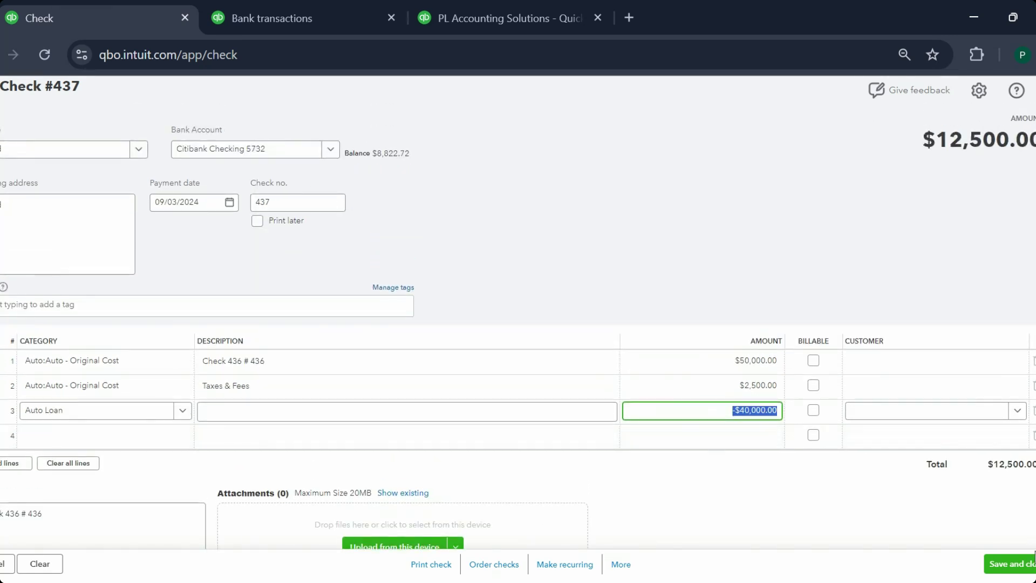
pyautogui.click(1026, 565)
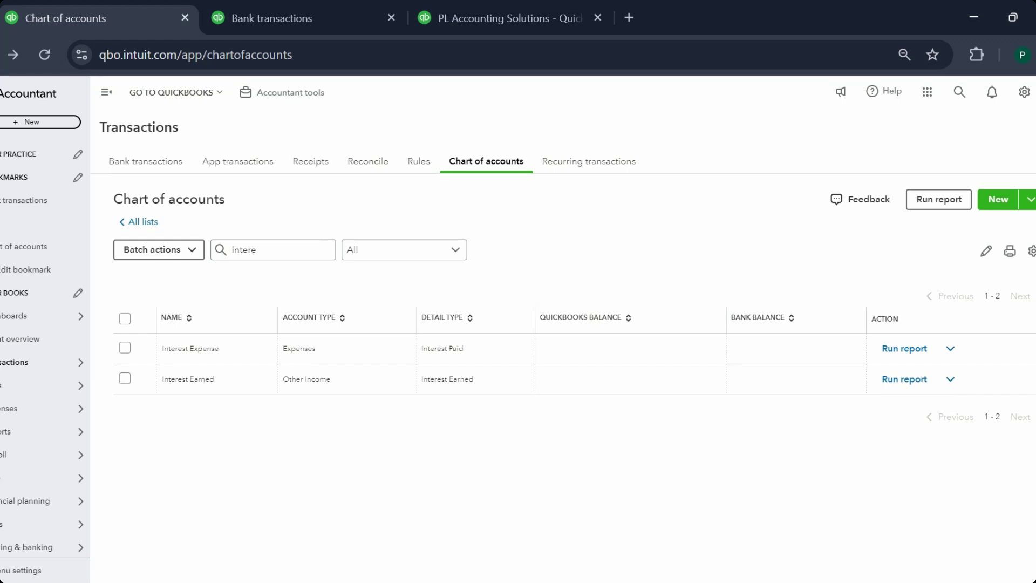
# In the bank transactions, open the 08/02/2024 Barclaycard Us debit and set its vendor to Ford
pyautogui.click(306, 7)
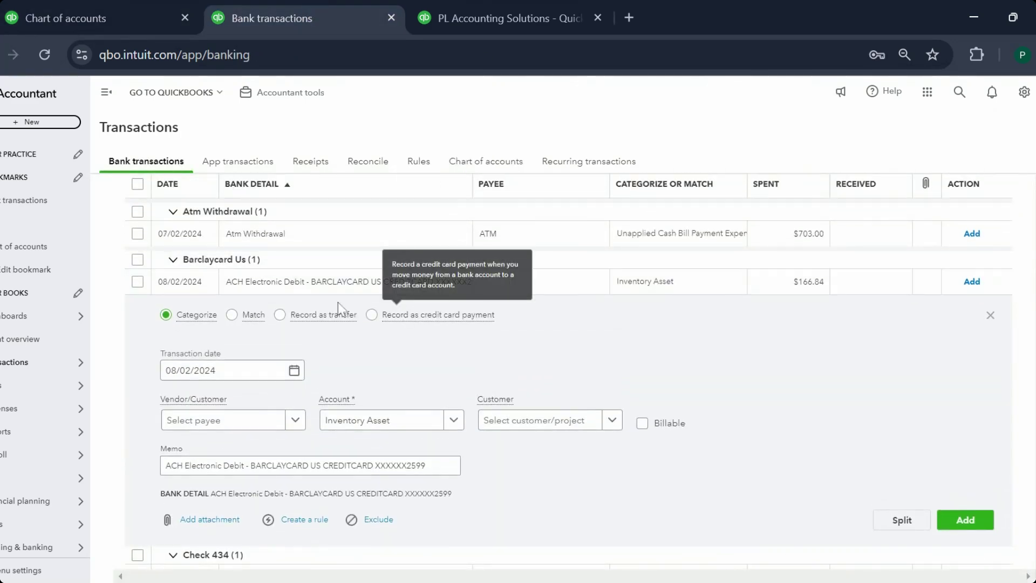
pyautogui.click(387, 291)
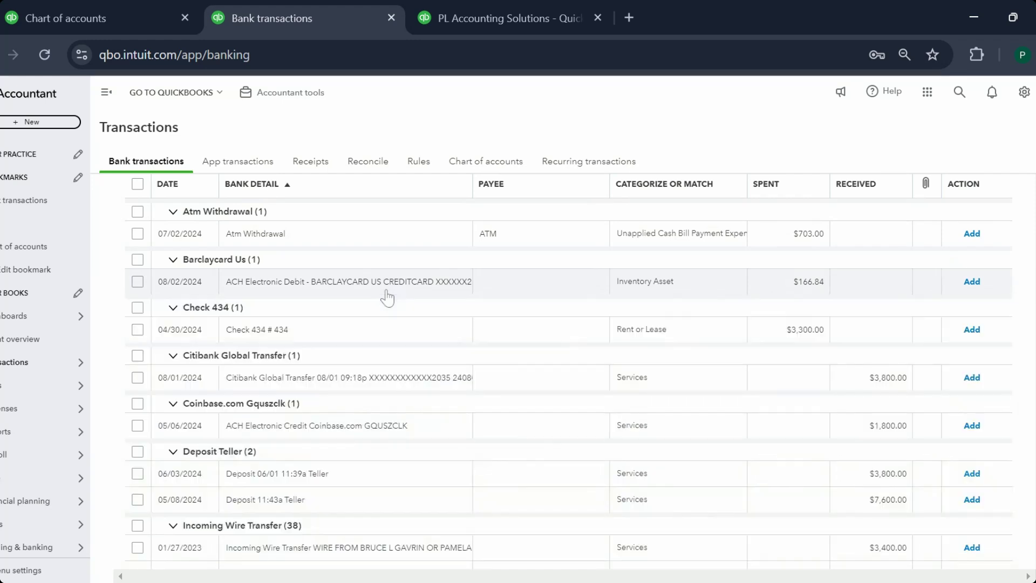
pyautogui.click(386, 297)
pyautogui.scroll(-1, 311, 354)
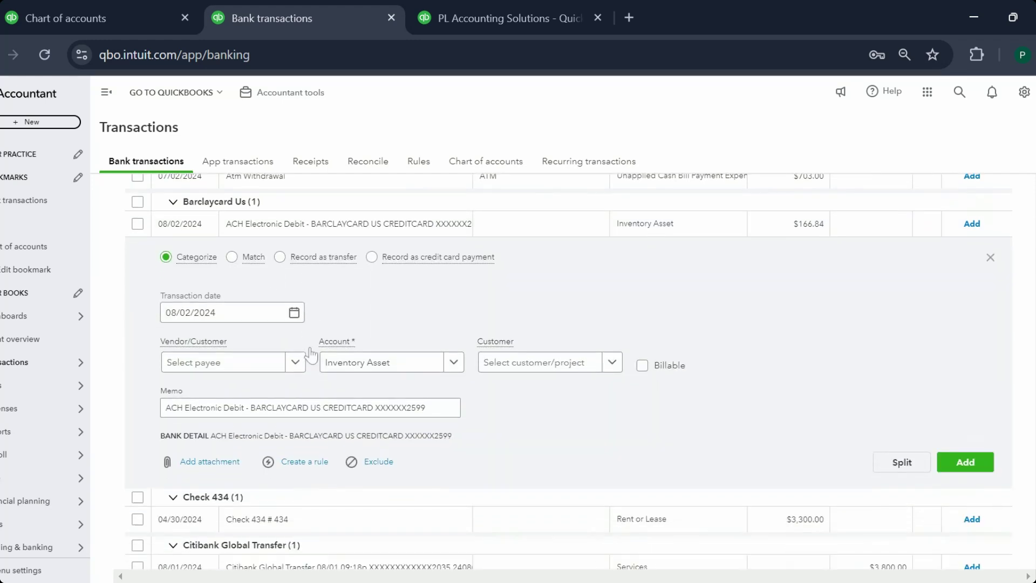
pyautogui.click(238, 345)
pyautogui.write('For')
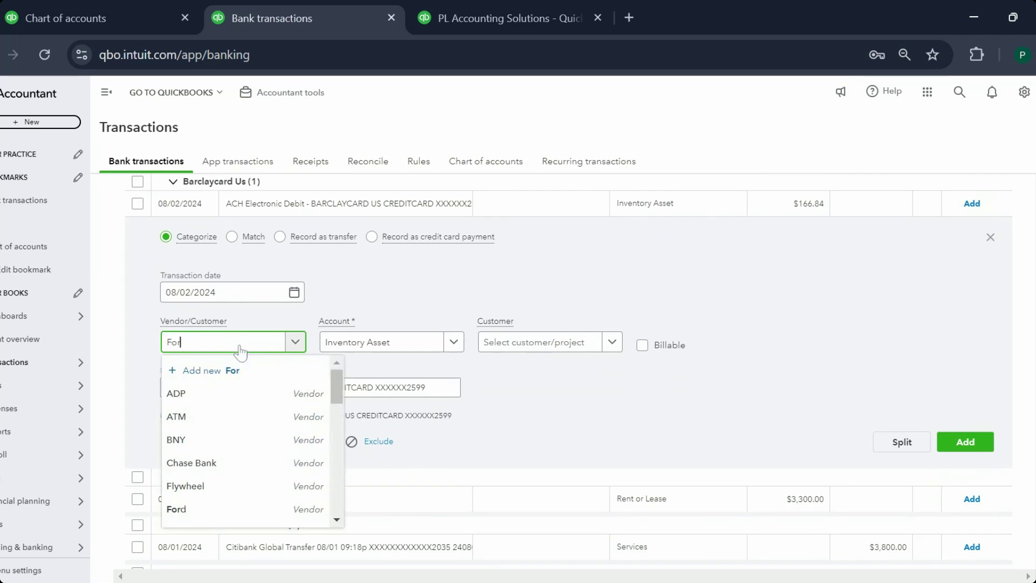
pyautogui.write('d')
pyautogui.click(232, 397)
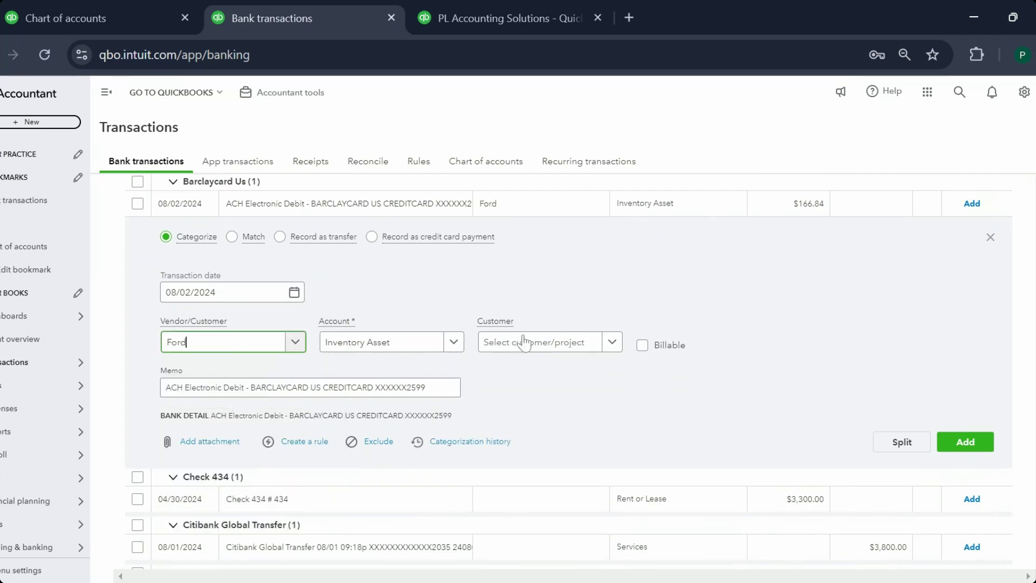
pyautogui.click(525, 342)
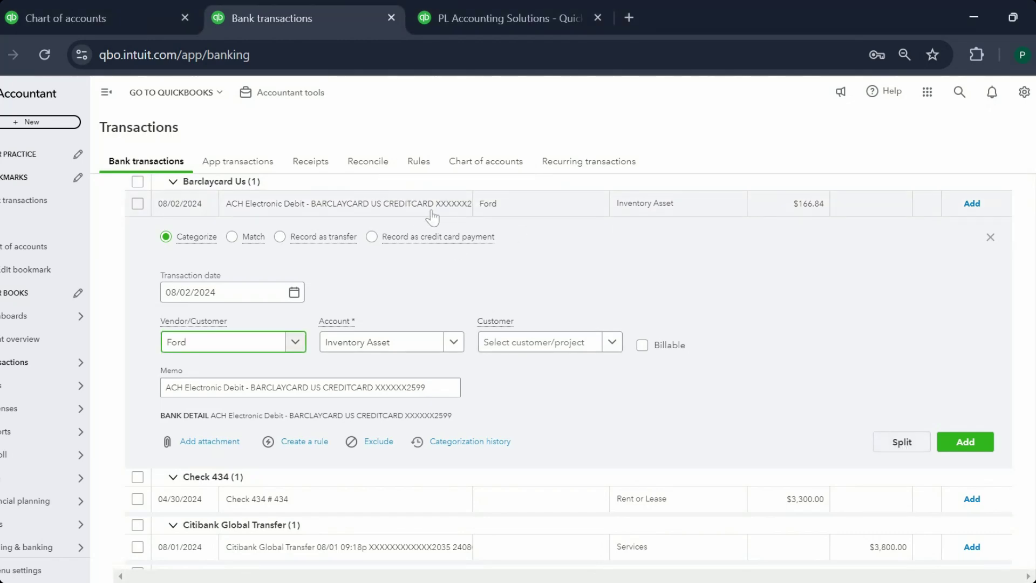
# Split the Barclaycard Us transaction, assigning the first line to Auto Loan with an amount of 100.00
pyautogui.click(902, 441)
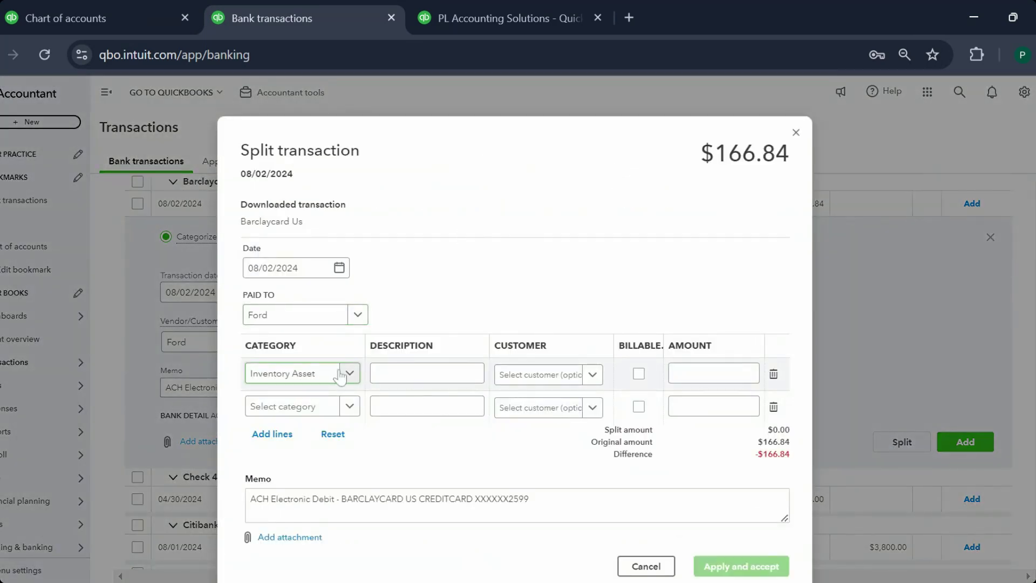
pyautogui.click(340, 376)
pyautogui.write('vehic')
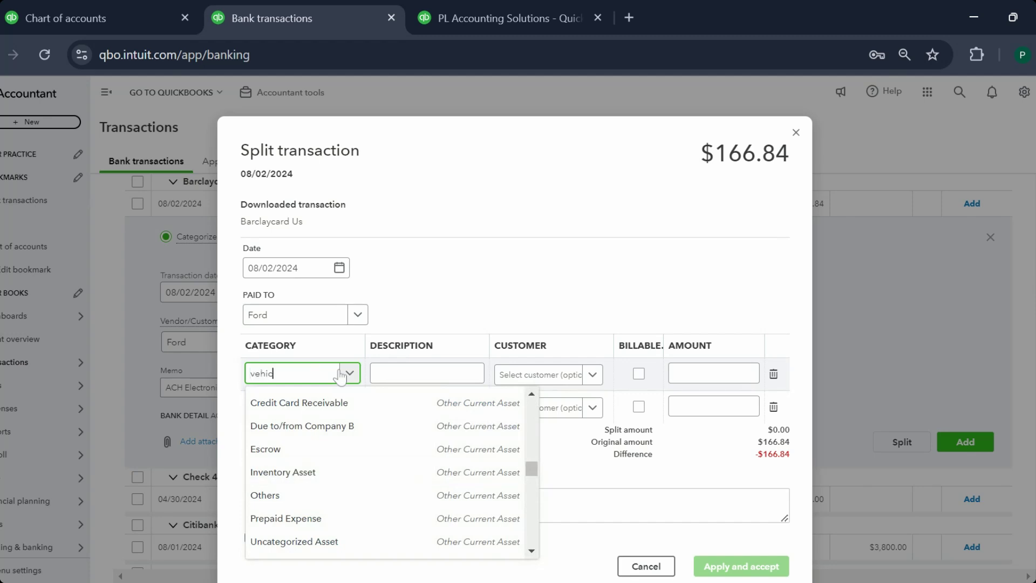
pyautogui.press('BackSpace')
pyautogui.press('BackSpace')
pyautogui.press('BackSpace')
pyautogui.press('BackSpace')
pyautogui.press('BackSpace')
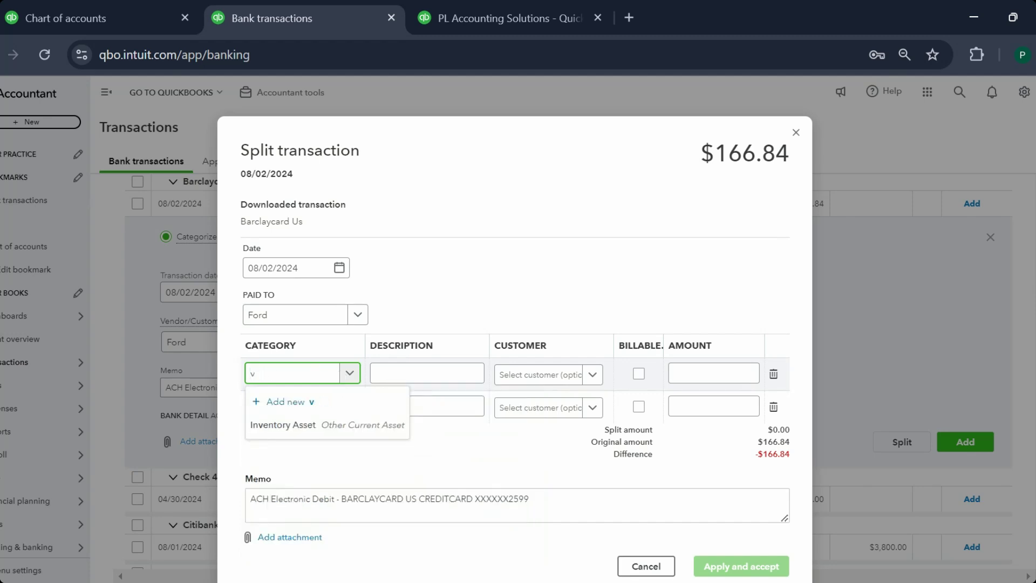
pyautogui.write('aut')
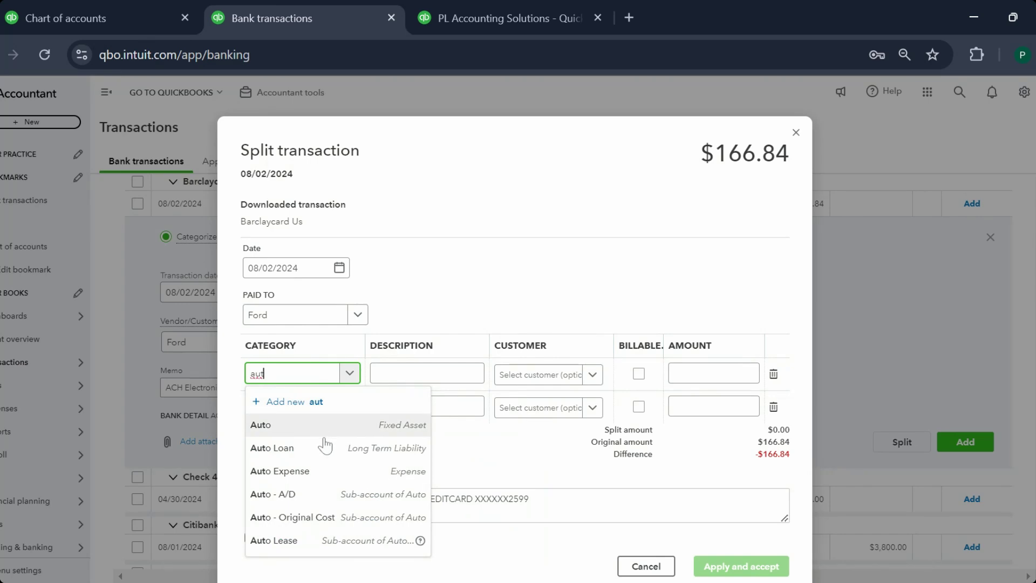
pyautogui.click(714, 373)
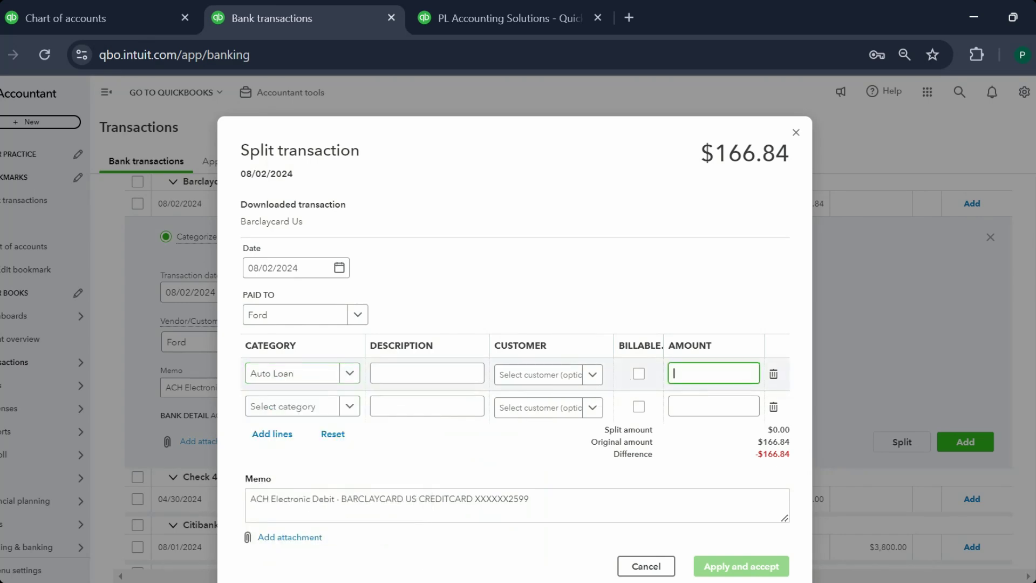
pyautogui.write('100')
pyautogui.press('Tab')
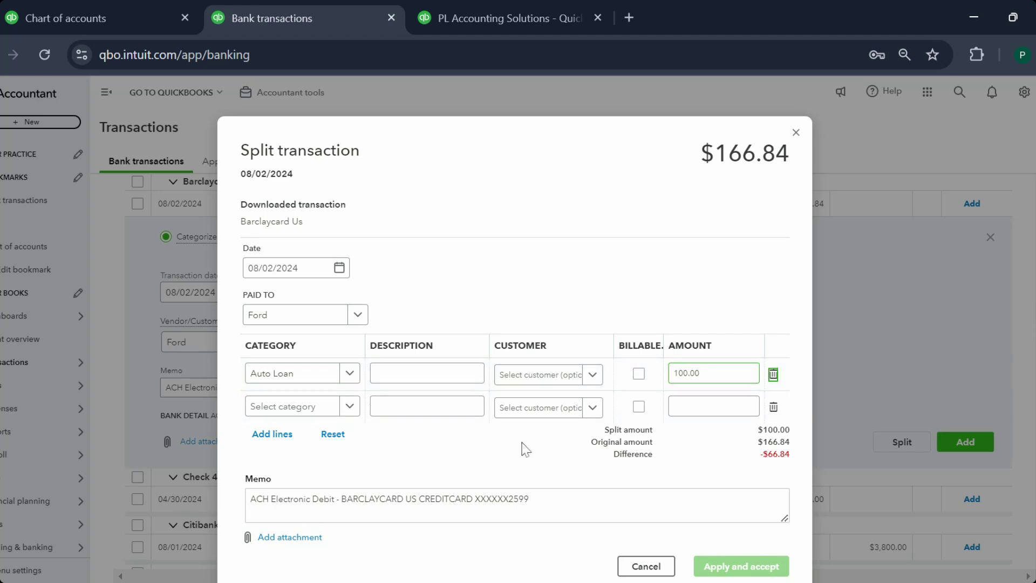
# Assign the second split line to Interest Expense with an amount of 66.84
pyautogui.click(318, 414)
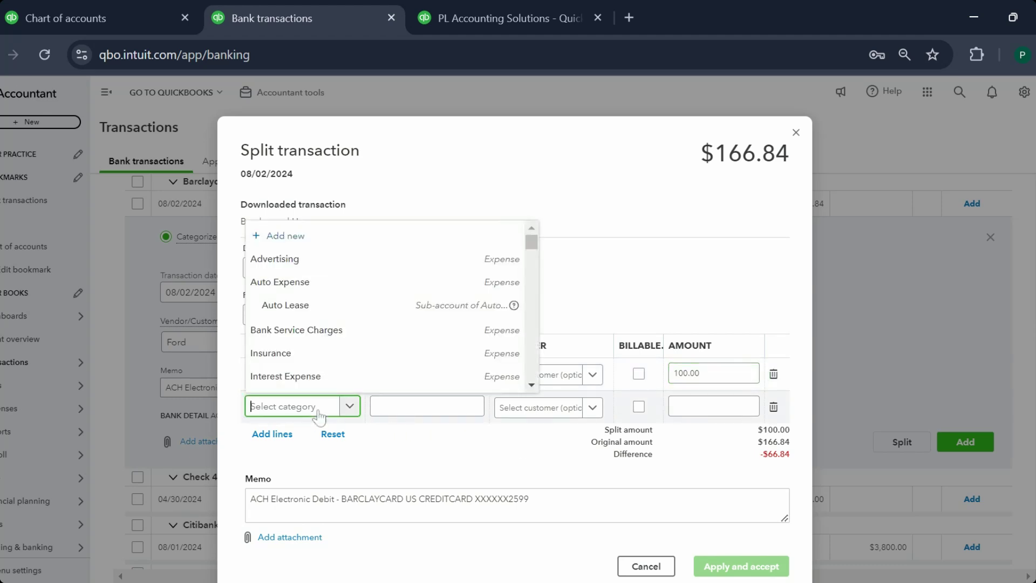
pyautogui.write('inter')
pyautogui.click(326, 387)
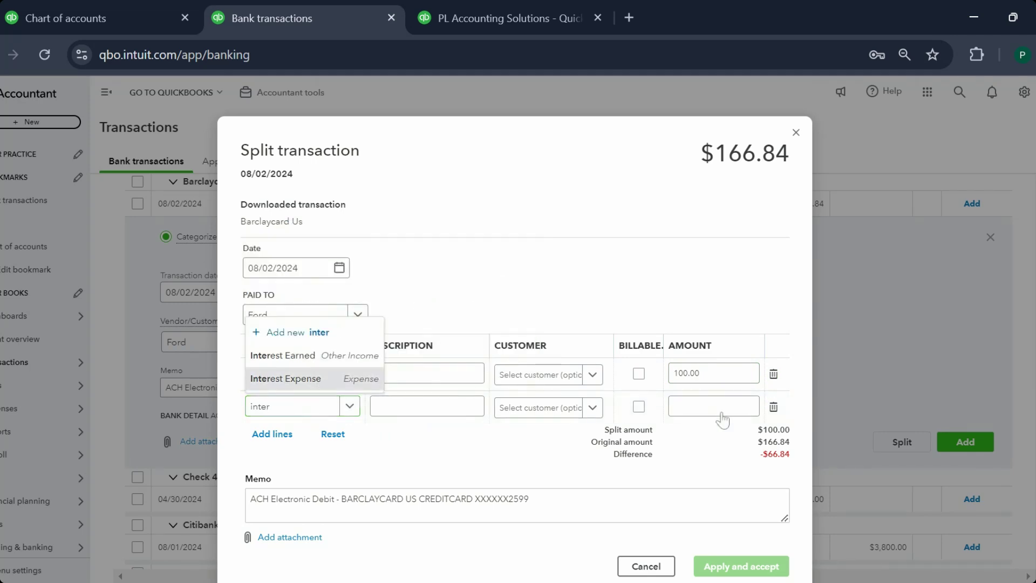
pyautogui.click(725, 407)
pyautogui.write('66.84')
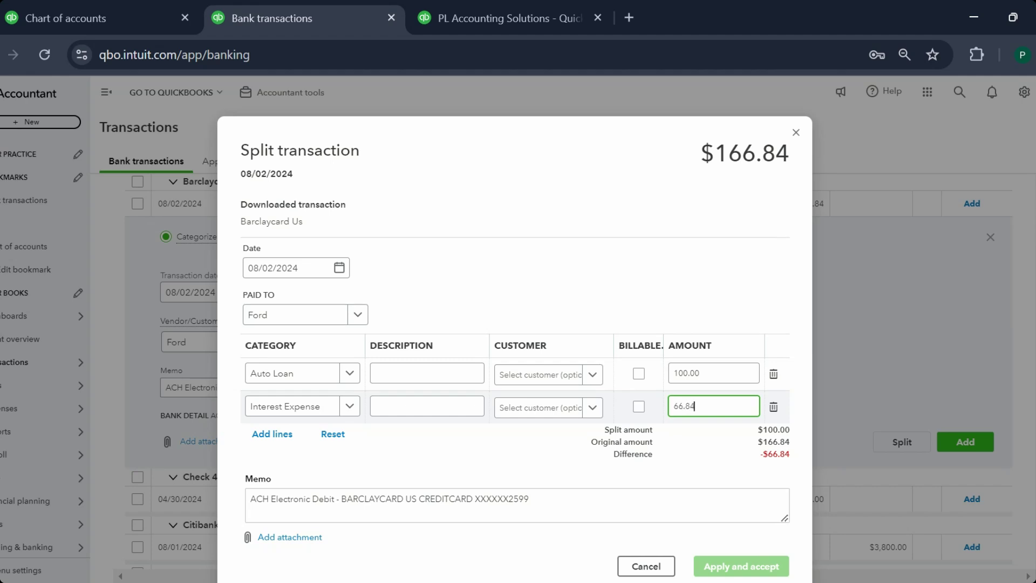
pyautogui.click(605, 402)
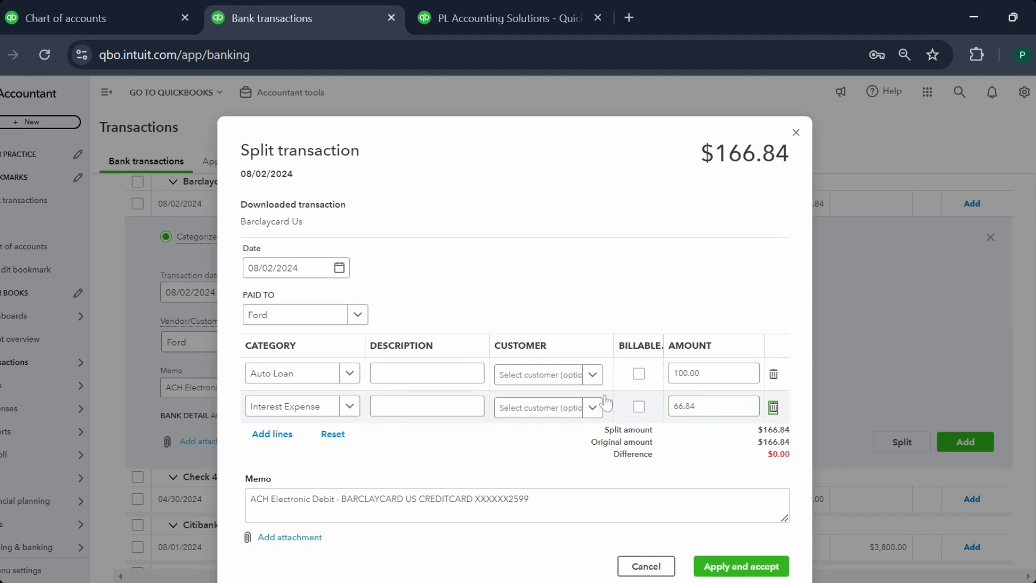
# Apply and accept the Barclaycard Us transaction split between Auto Loan and Interest Expense
pyautogui.scroll(-1, 607, 402)
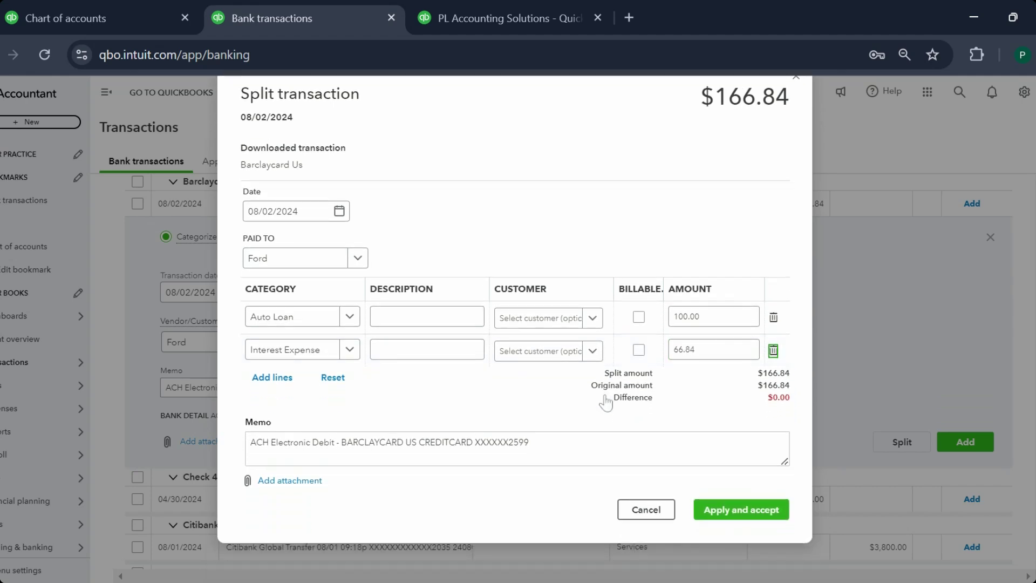
pyautogui.click(729, 513)
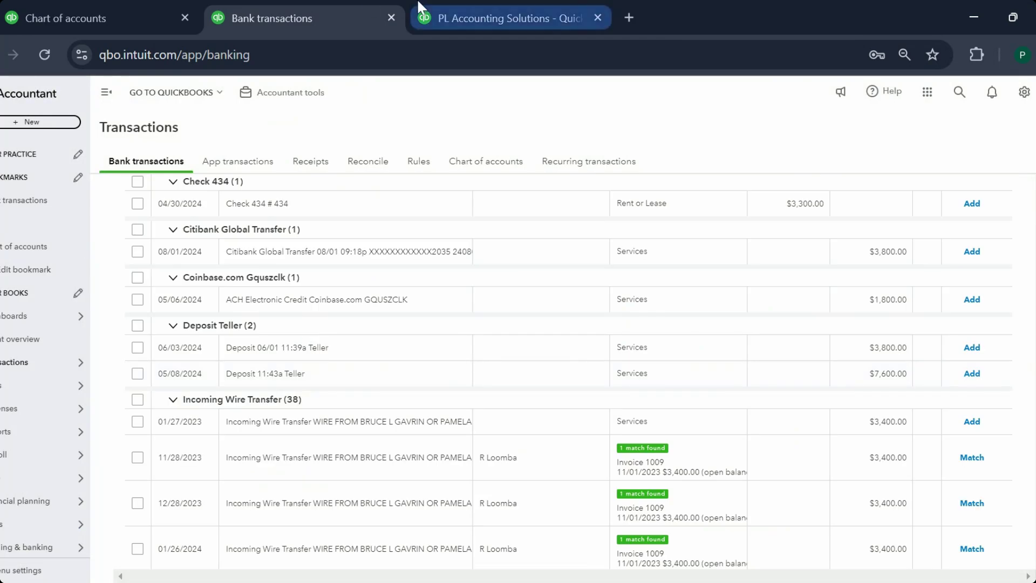
# Show the Profit and Loss report for 08/01/2024 to 09/03/2024 and review the Interest Expense line
pyautogui.click(451, 16)
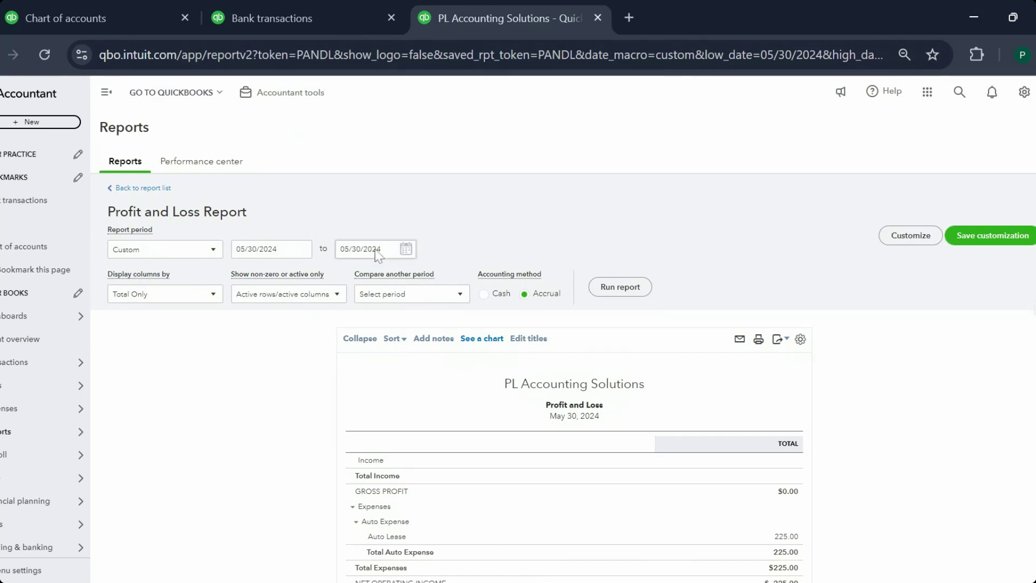
pyautogui.scroll(-2, 372, 253)
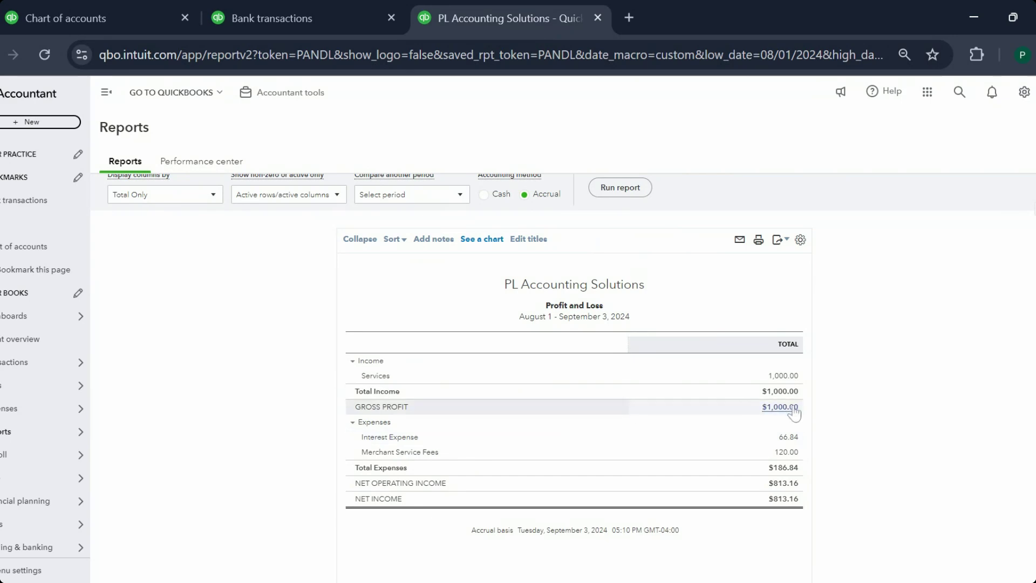
pyautogui.scroll(2, 799, 441)
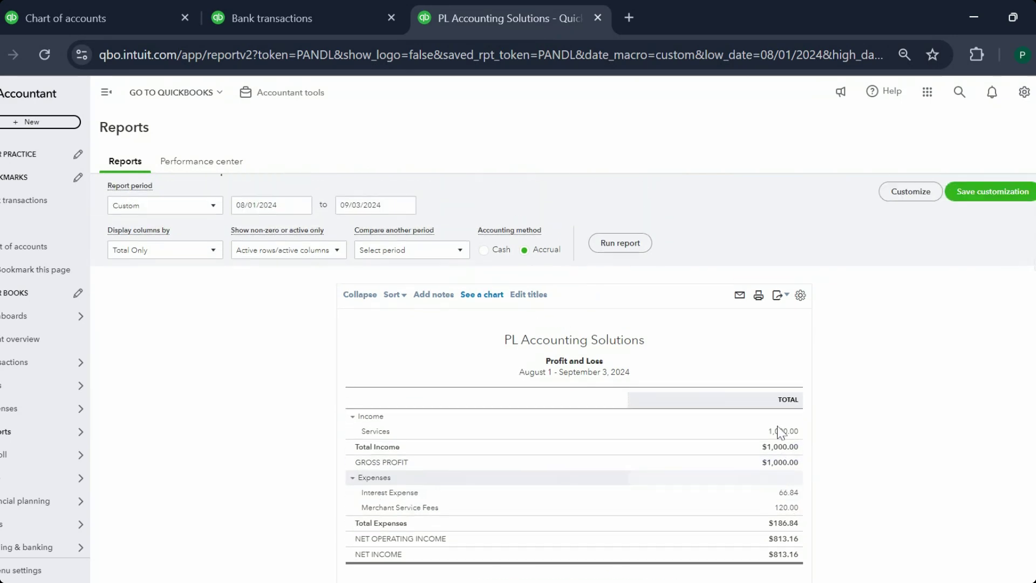
# Open the Balance Sheet report for 09/03/2024 and review the Auto - Original Cost and Auto Loan balances
pyautogui.moveTo(51, 323)
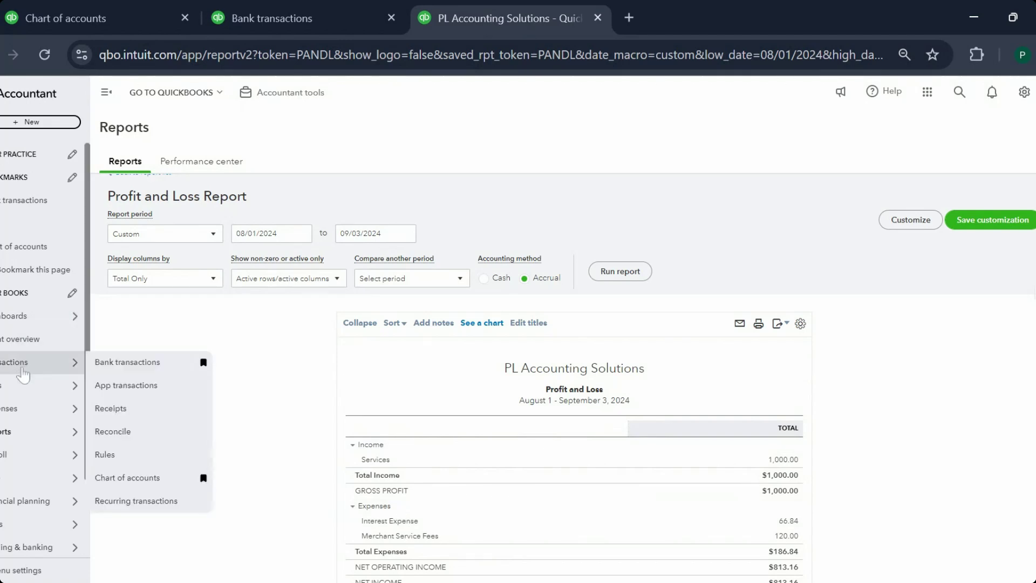
pyautogui.moveTo(47, 435)
pyautogui.click(118, 437)
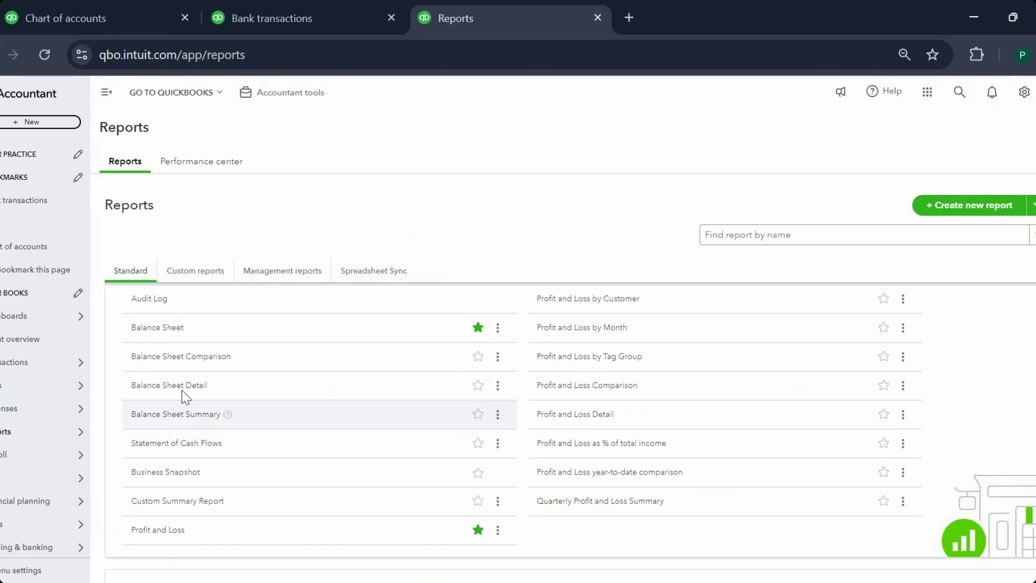
pyautogui.click(153, 331)
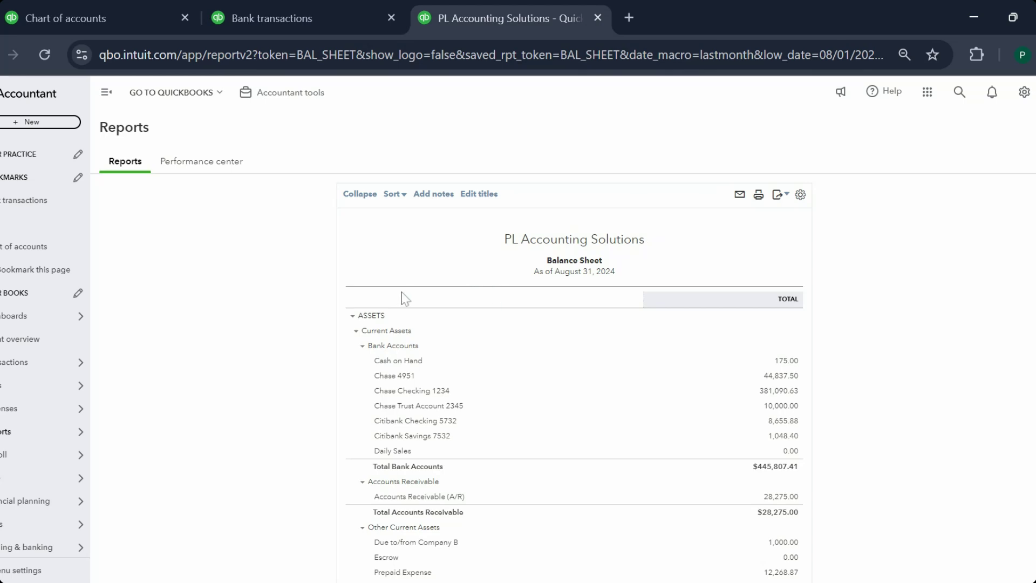
pyautogui.scroll(-6, 405, 295)
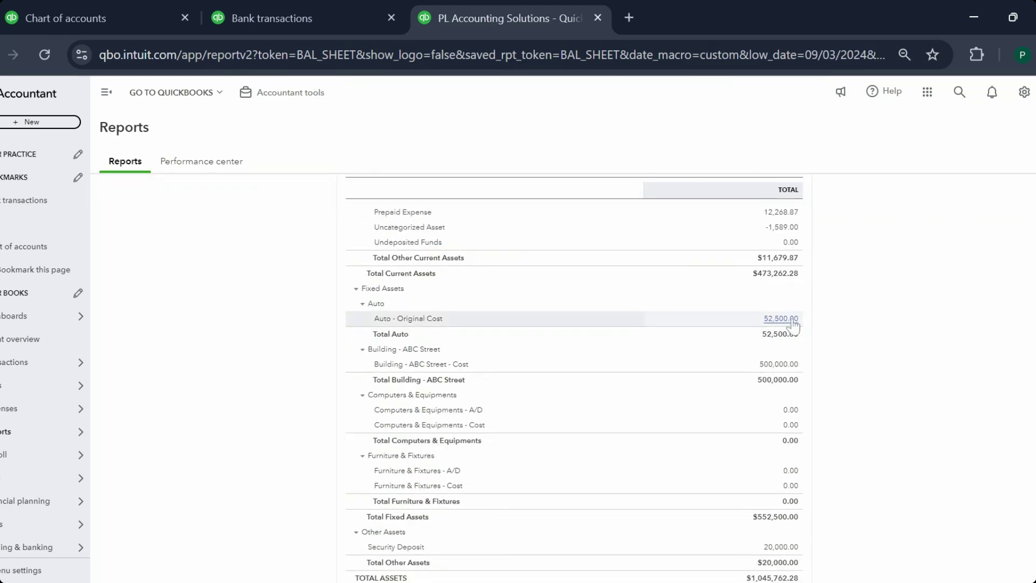
pyautogui.scroll(-12, 723, 445)
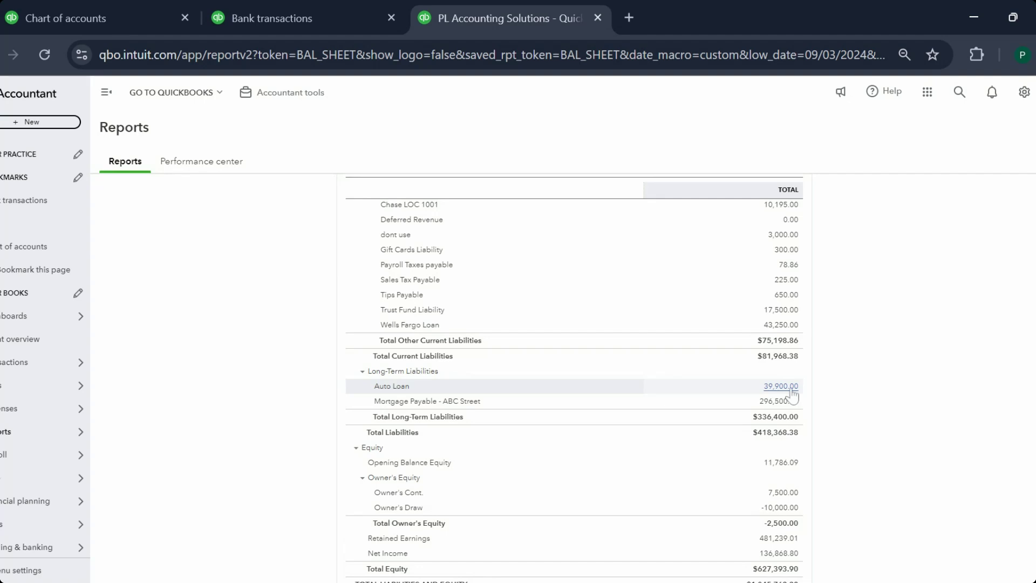
# Open the transaction report behind the Auto Loan balance and set its start date to 08/01/2024
pyautogui.click(791, 390)
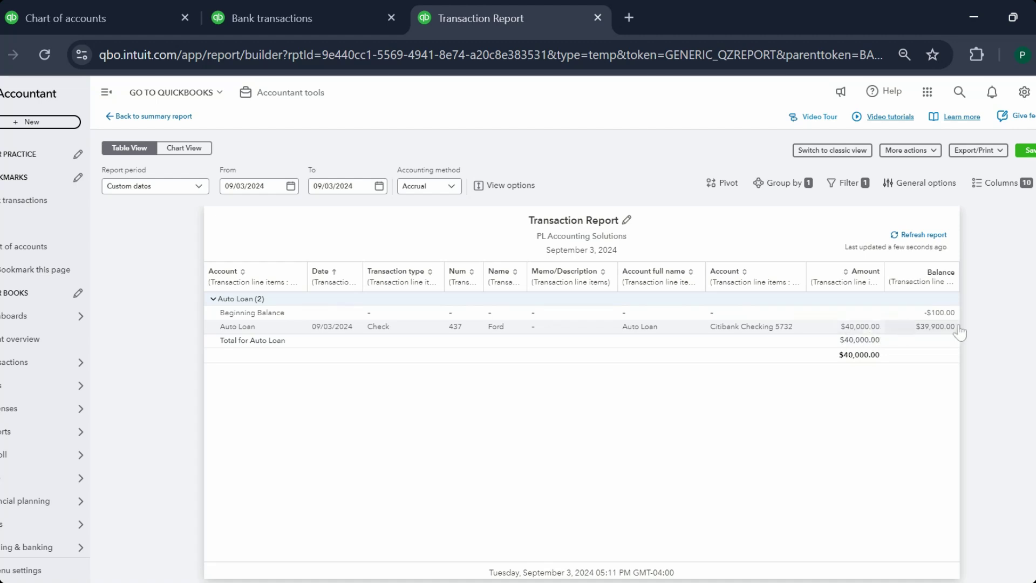
pyautogui.click(248, 185)
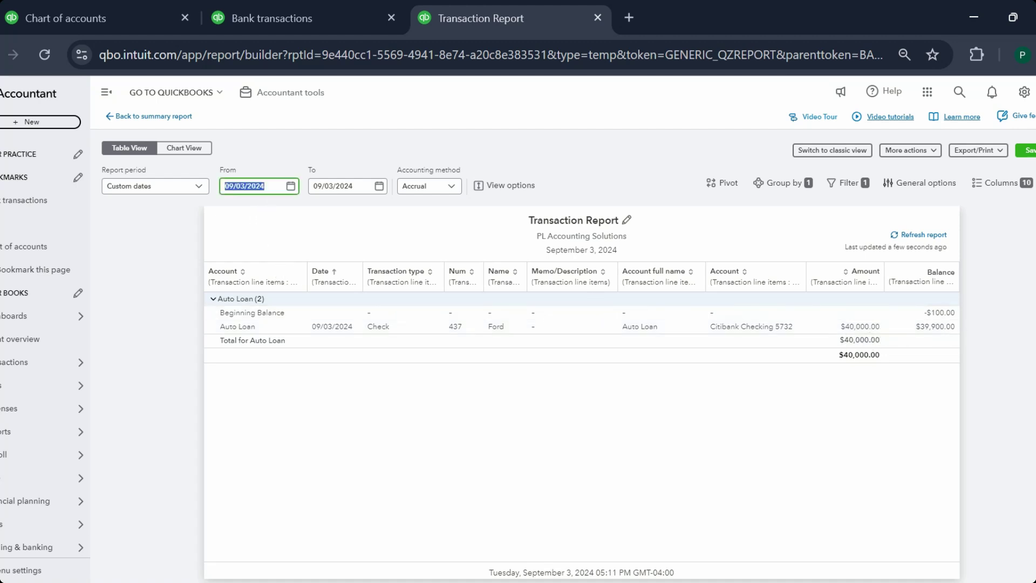
pyautogui.write('08/01/2024')
pyautogui.press('Tab')
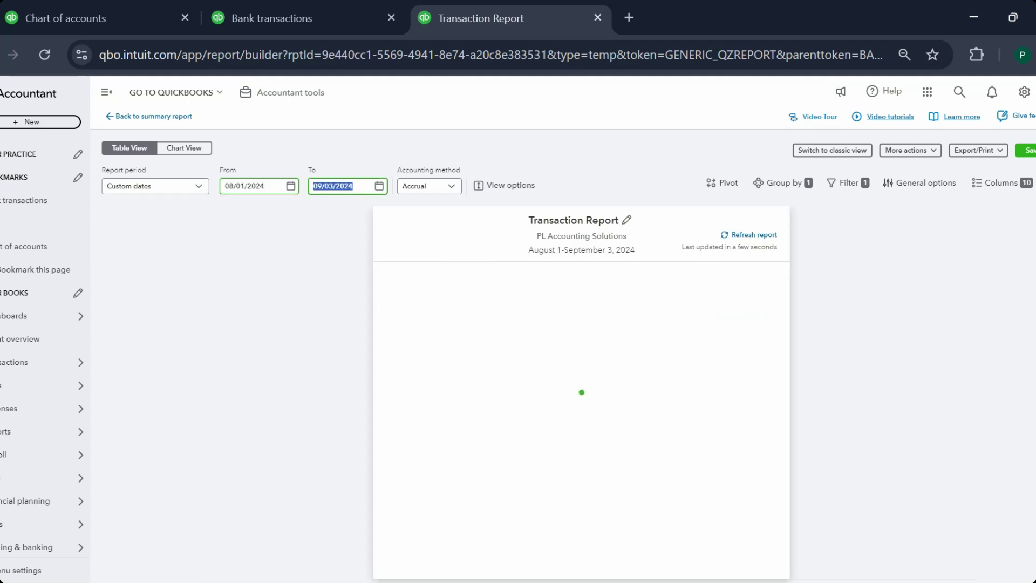